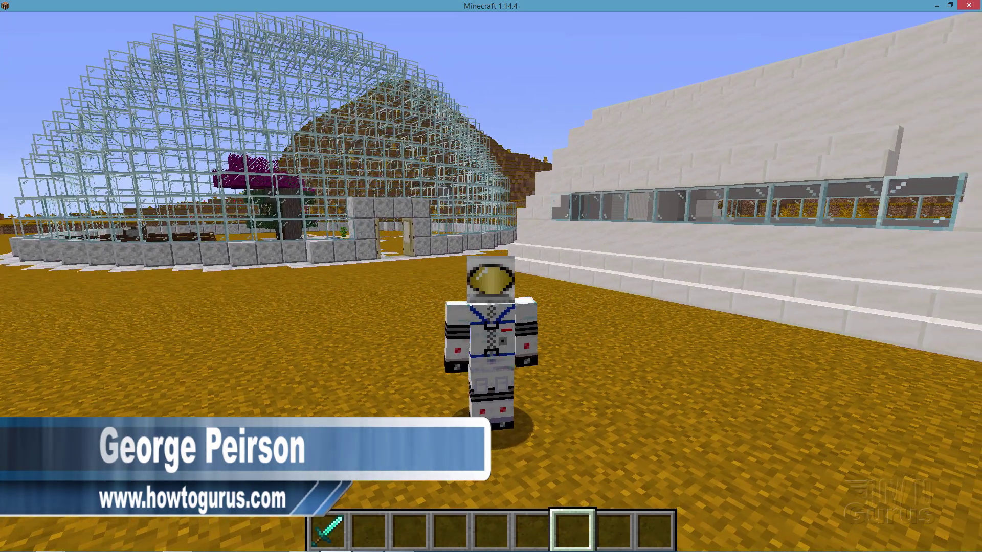
# Switch to first-person view and walk through the glass dome doorway toward the fenced cow pen
pyautogui.press('F5')
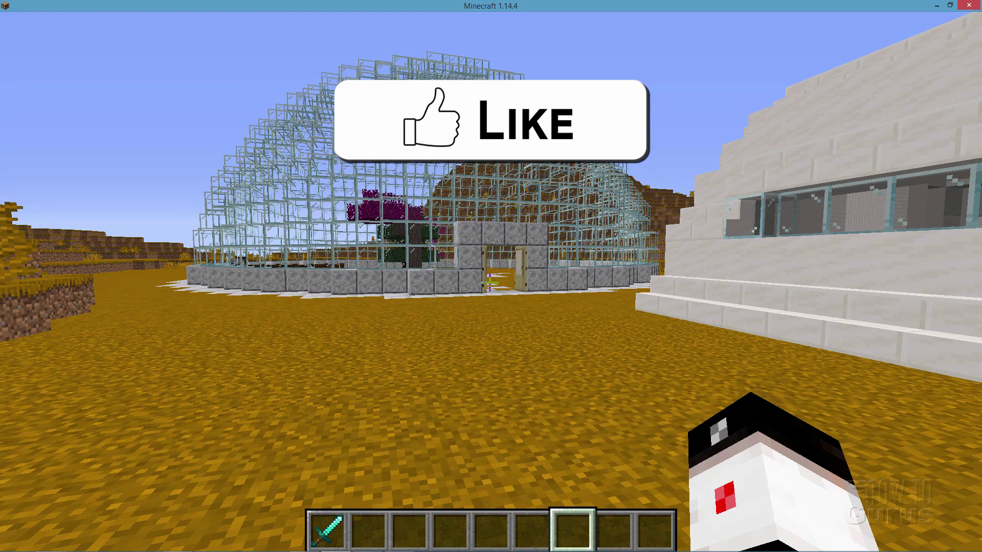
pyautogui.press('w')
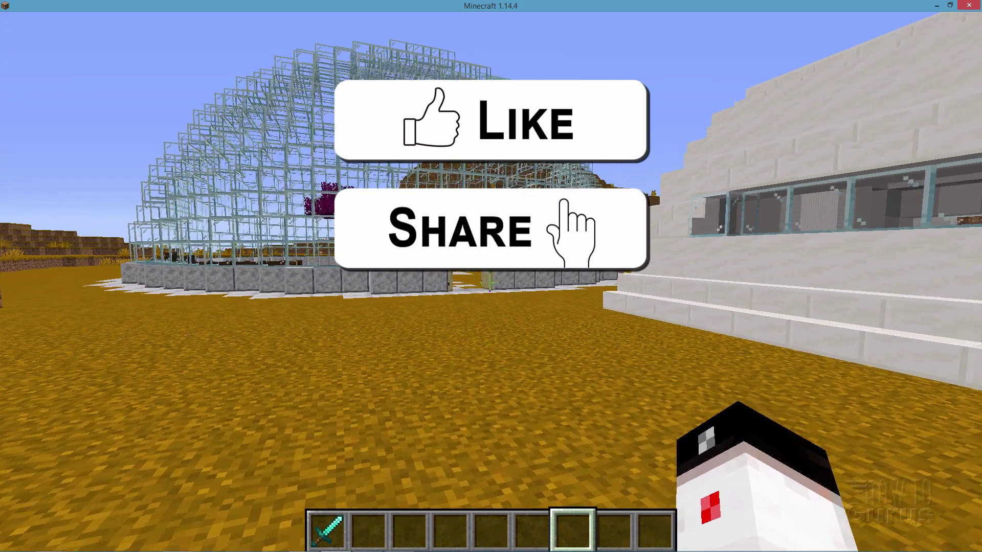
pyautogui.press('w')
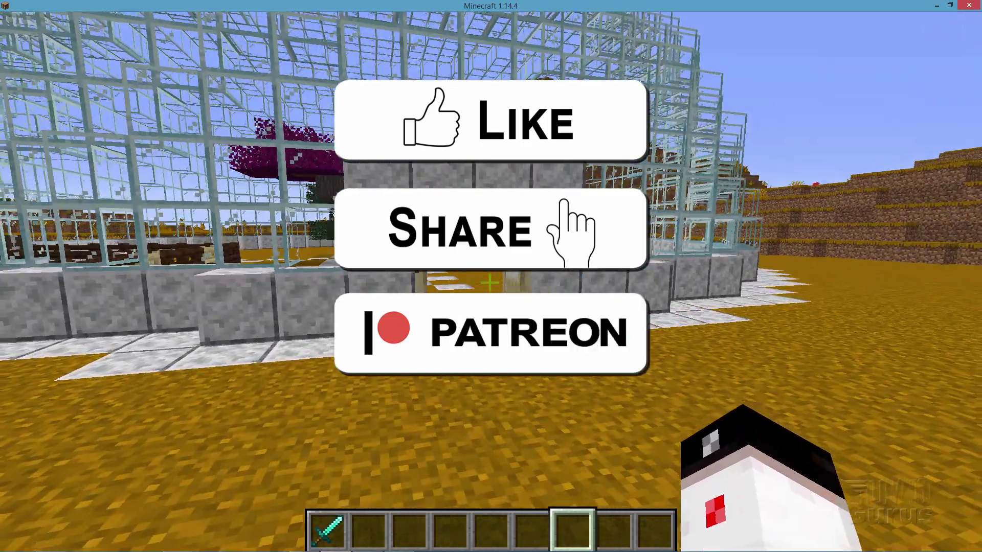
pyautogui.press('w')
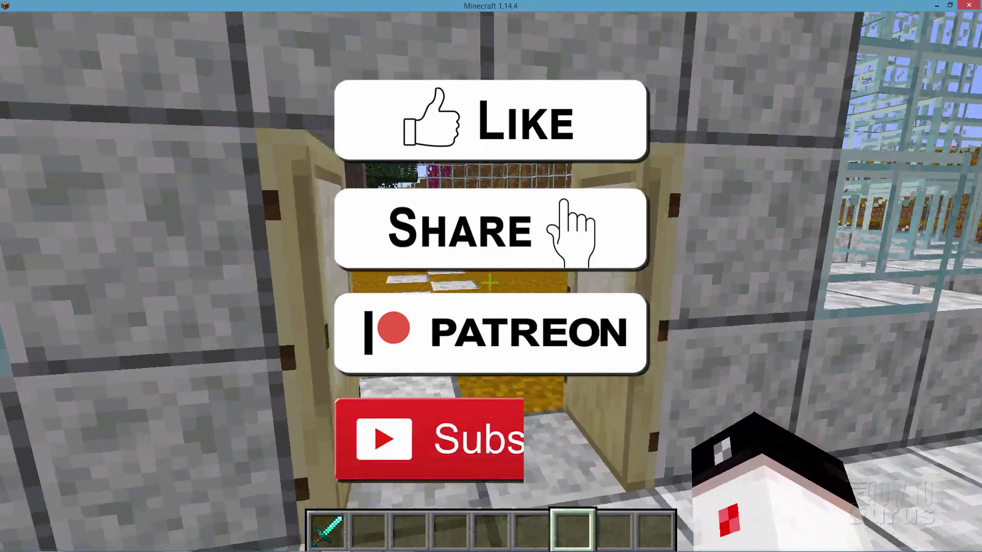
pyautogui.press('w')
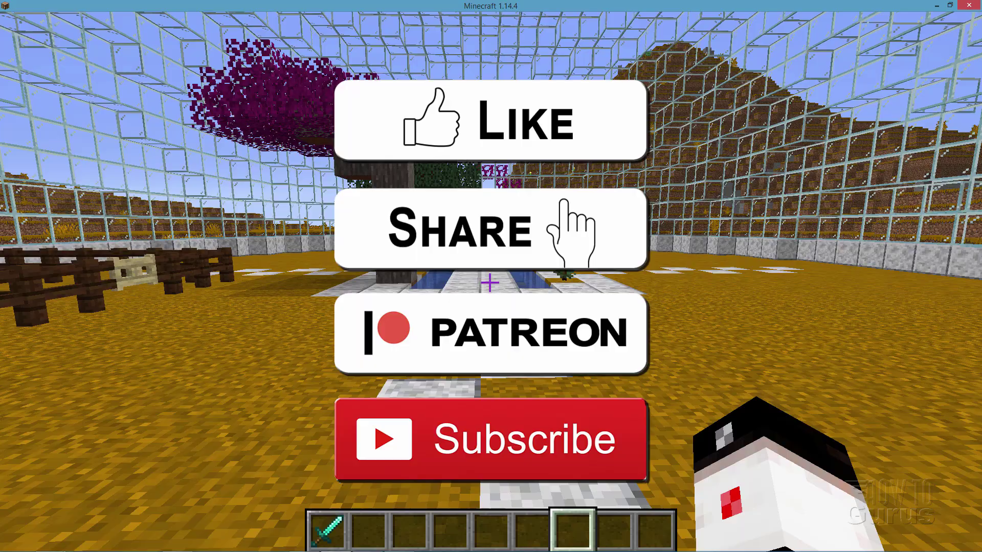
pyautogui.press('w')
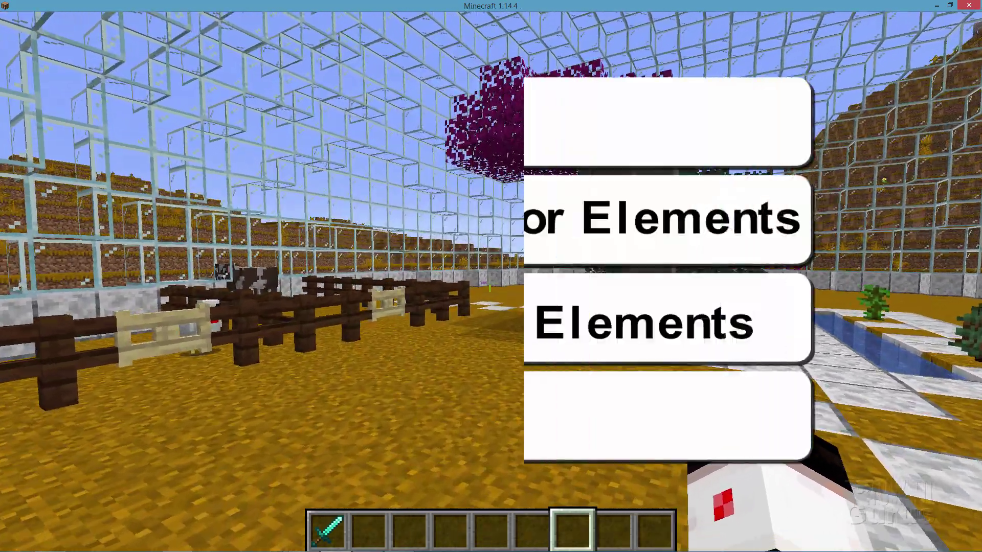
pyautogui.press('w')
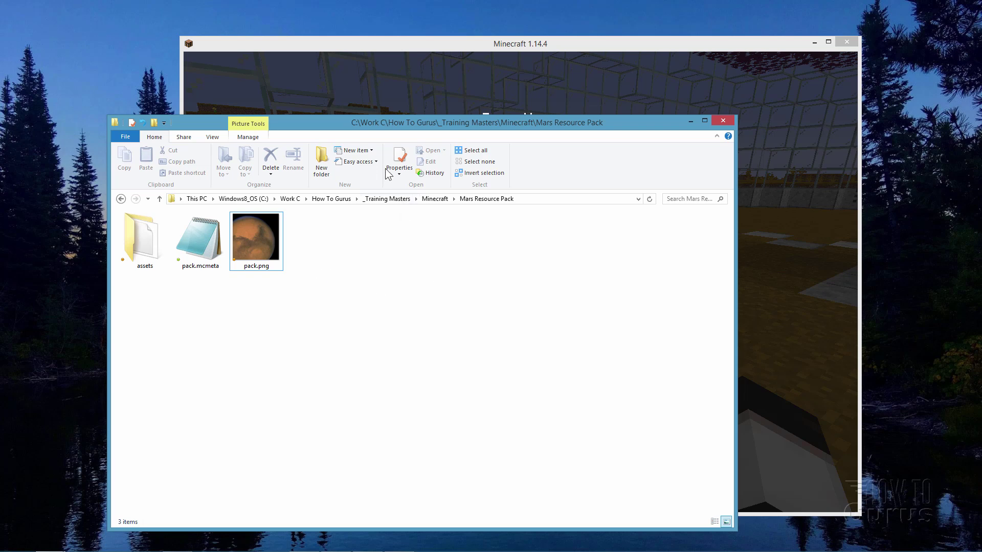
# Drag the Mars Resource Pack folder window aside so Minecraft shows behind it
pyautogui.moveTo(335, 126)
pyautogui.mouseDown()
pyautogui.moveTo(318, 141)
pyautogui.moveTo(333, 142)
pyautogui.mouseUp()
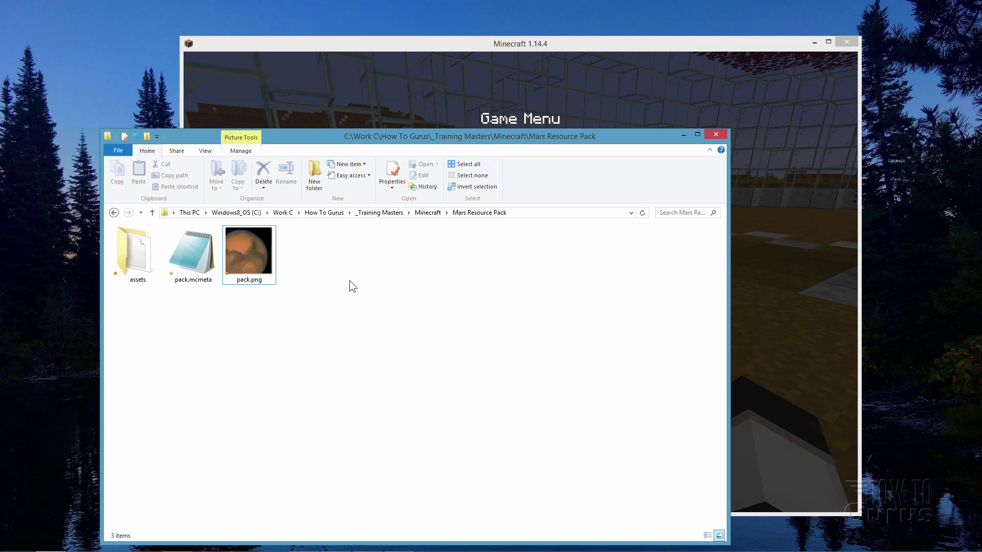
# Create a new folder named sounds inside the pack's assets\minecraft folder
pyautogui.doubleClick(137, 260)
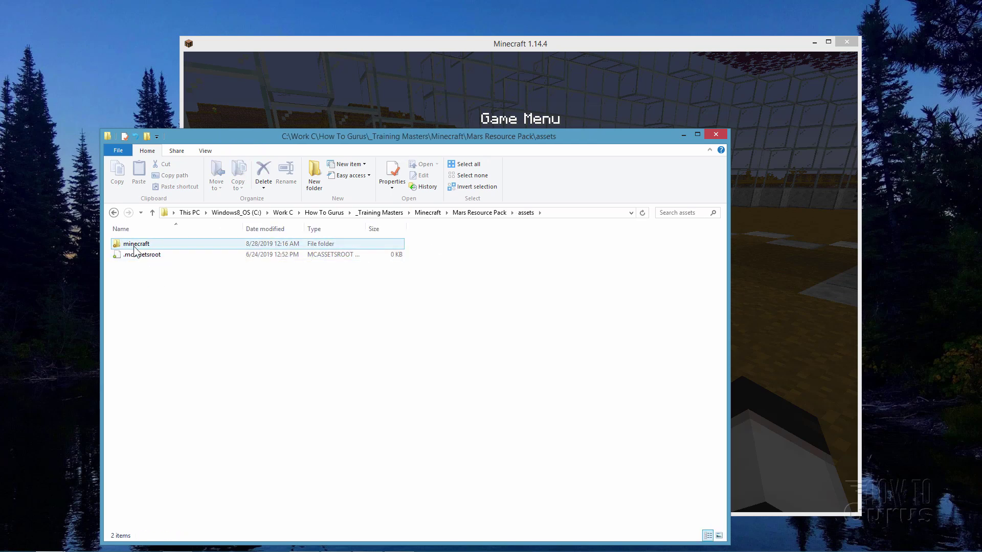
pyautogui.doubleClick(135, 246)
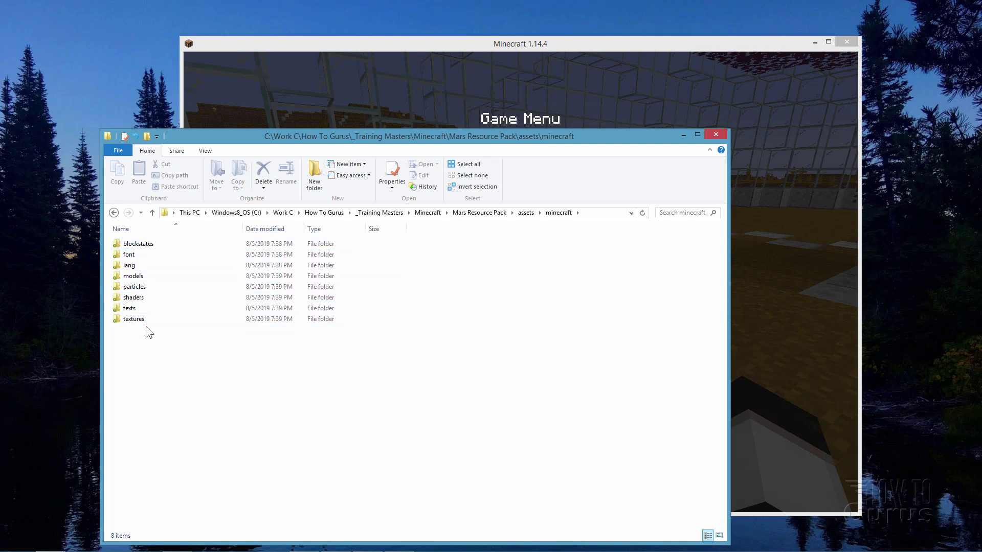
pyautogui.click(311, 183)
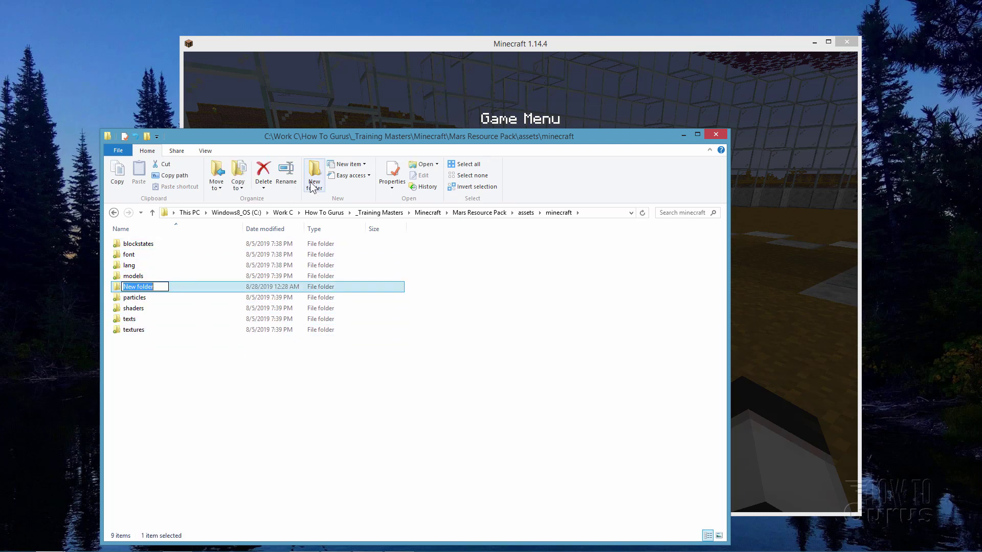
pyautogui.write('sounds')
pyautogui.press('Return')
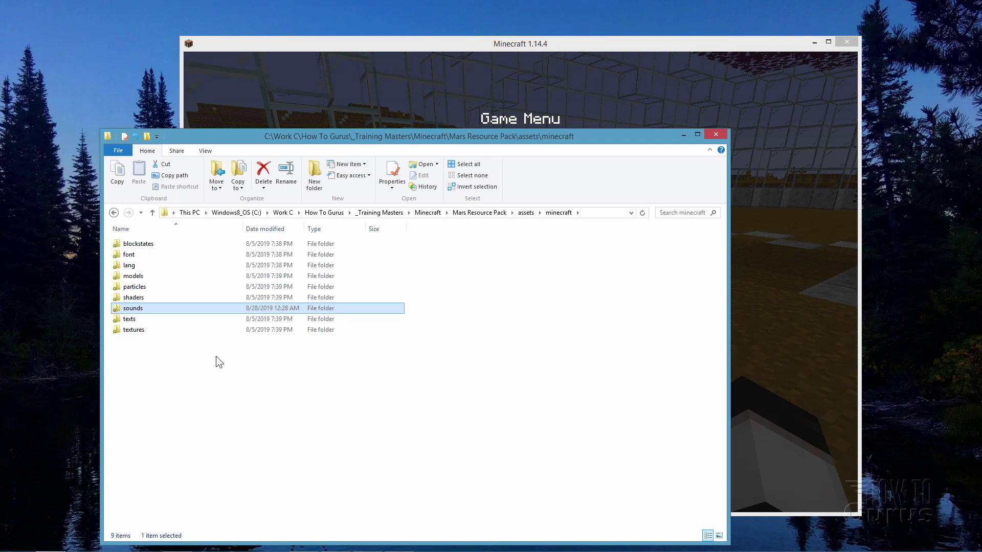
# Bring Minecraft forward and go to Options > Resource Packs from the Game Menu
pyautogui.click(570, 40)
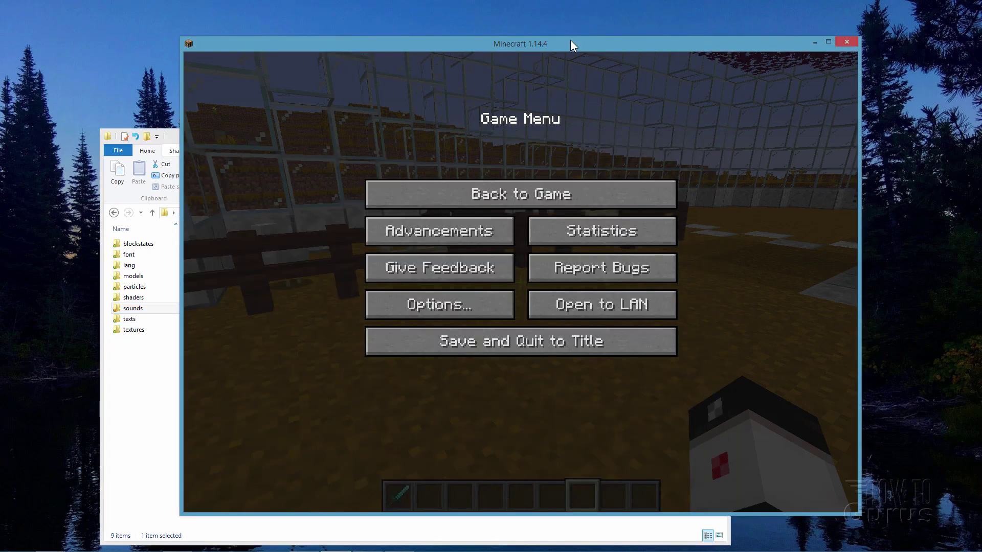
pyautogui.click(435, 304)
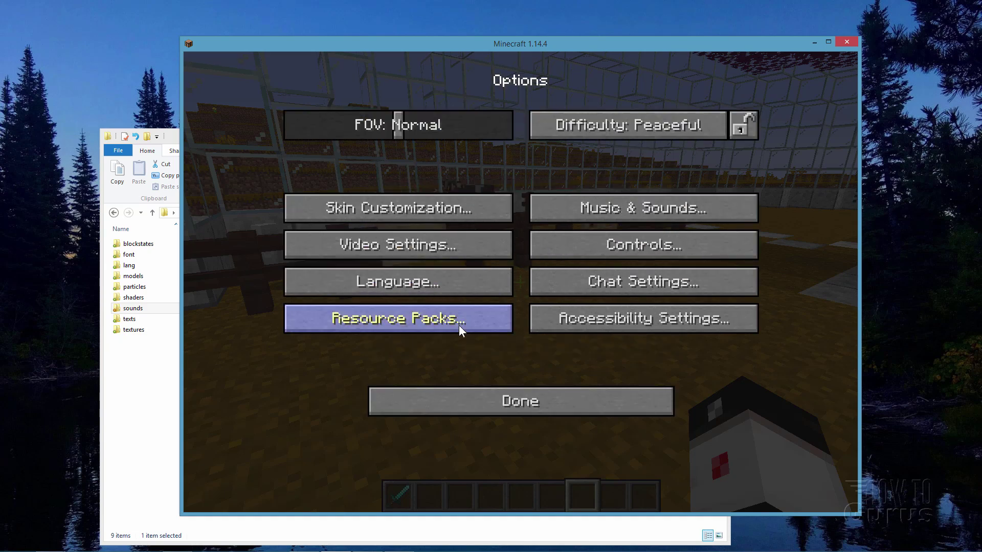
pyautogui.click(384, 322)
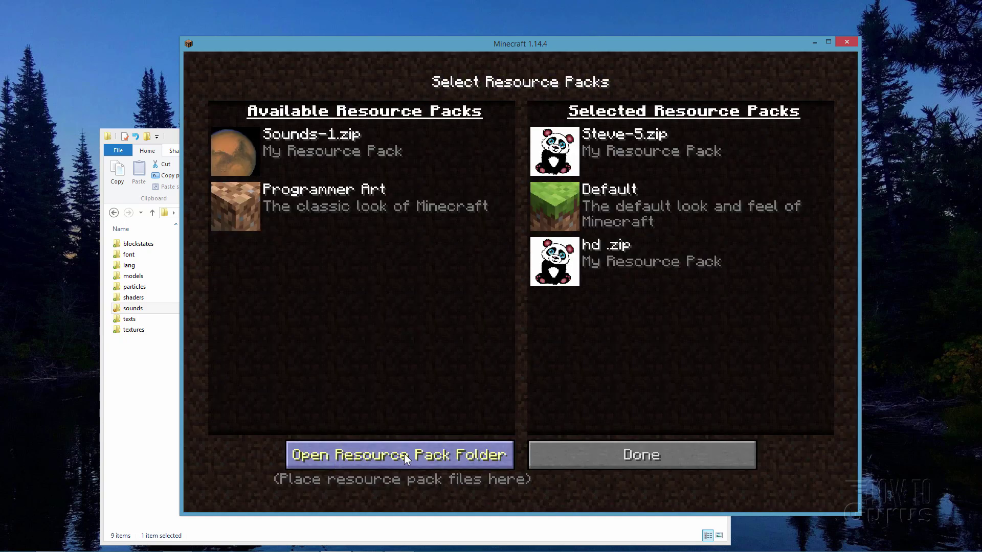
# Open the resourcepacks folder, then go to .minecraft\assets\indexes and open 1.14.json
pyautogui.click(388, 454)
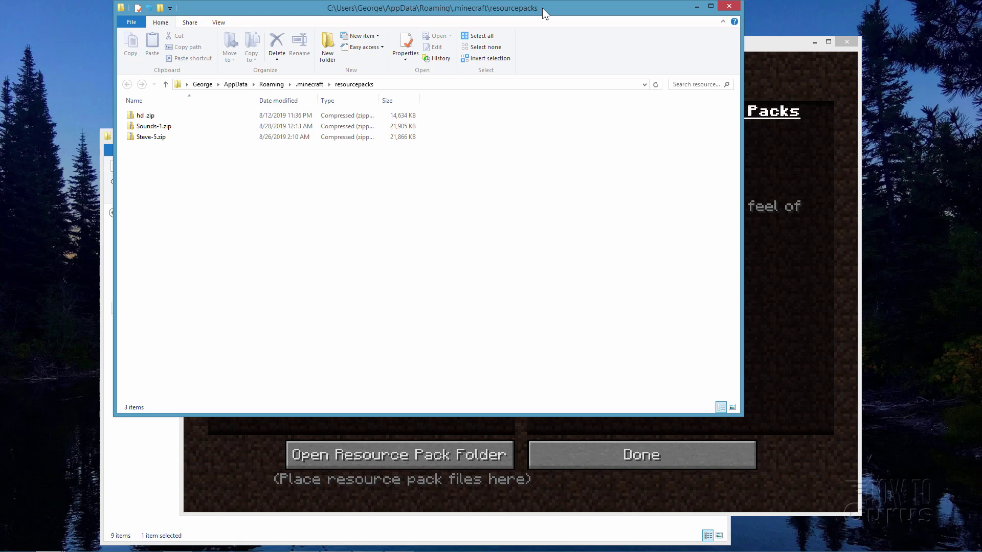
pyautogui.moveTo(542, 8); pyautogui.dragTo(657, 123)
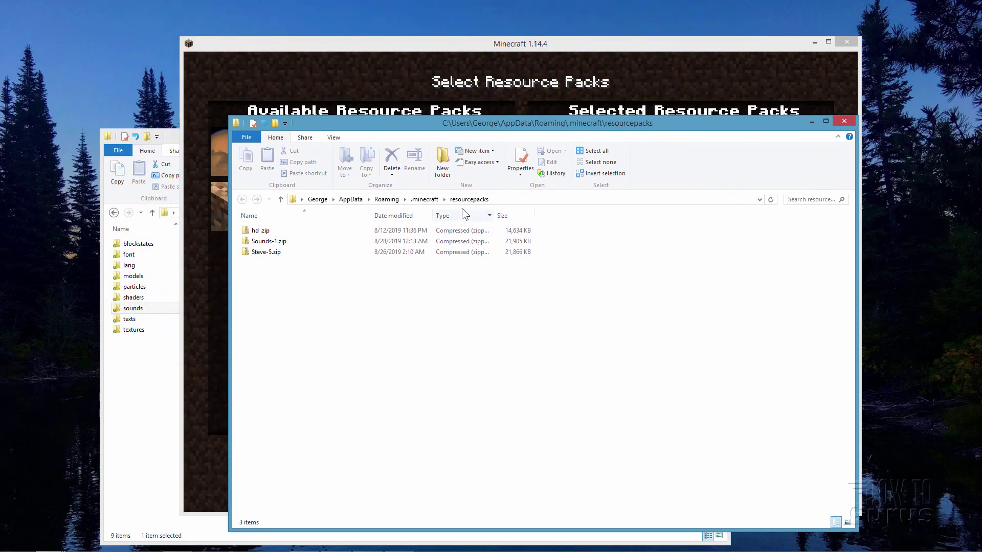
pyautogui.click(427, 201)
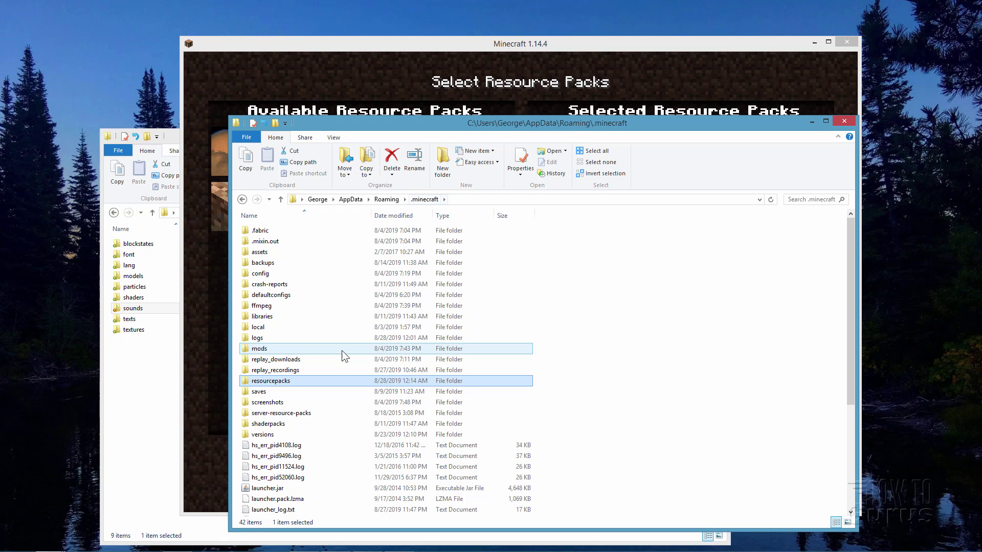
pyautogui.moveTo(324, 379); pyautogui.dragTo(262, 257)
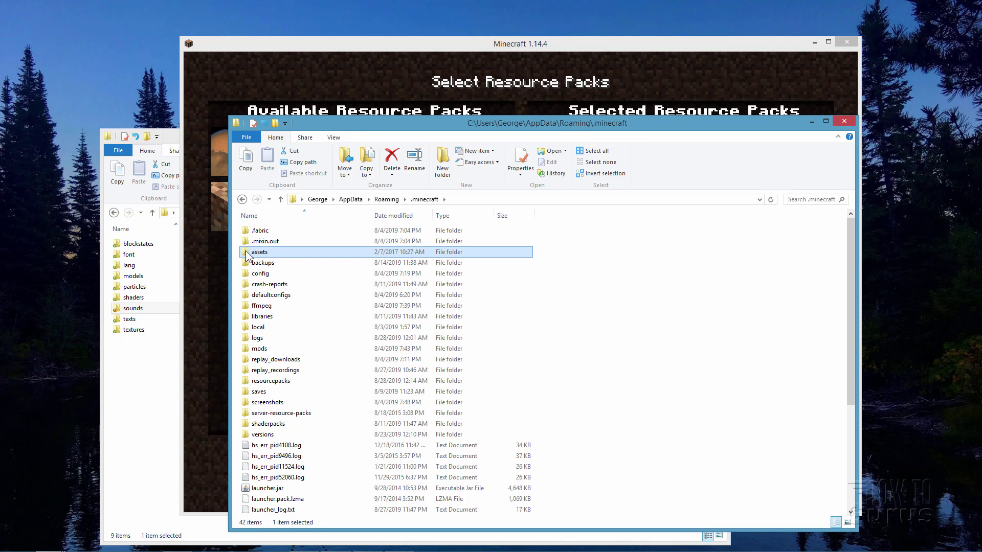
pyautogui.doubleClick(247, 253)
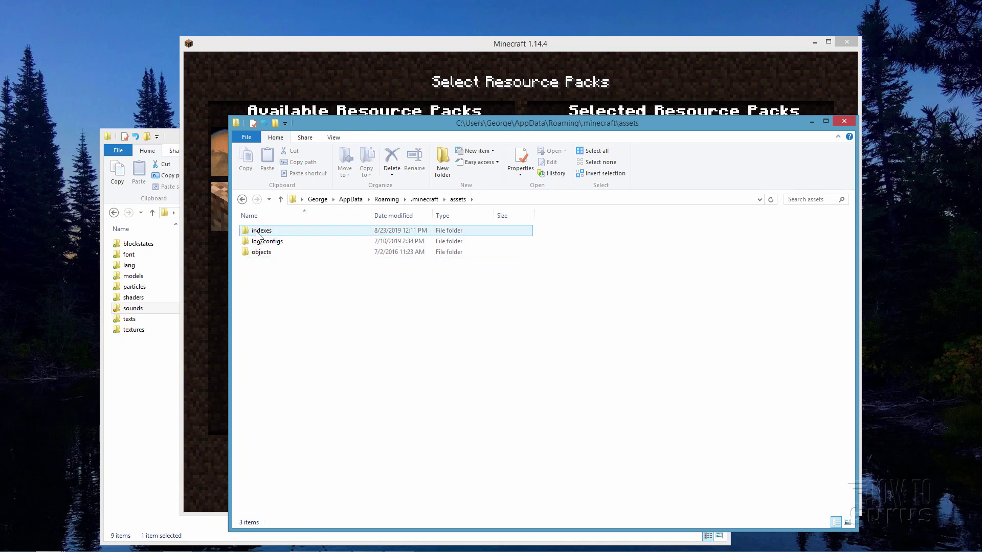
pyautogui.doubleClick(254, 233)
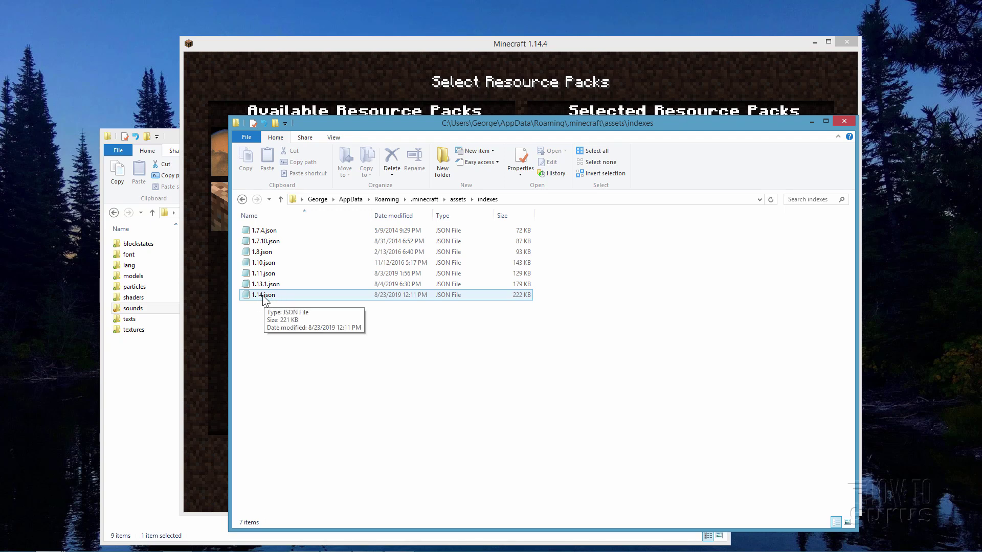
pyautogui.doubleClick(255, 295)
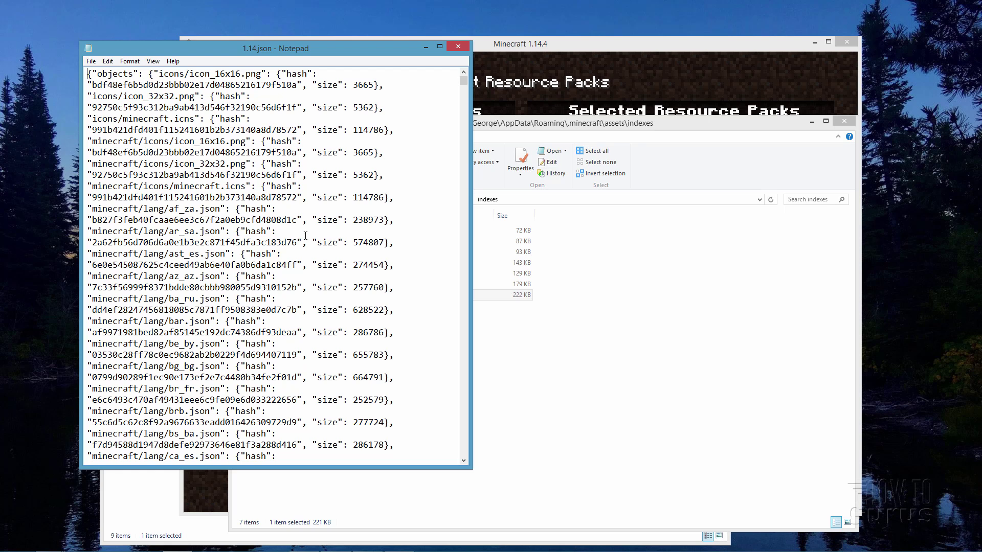
# Search the index for 'cow' until reaching the cow hurt1.ogg entry
pyautogui.moveTo(228, 53); pyautogui.dragTo(483, 93)
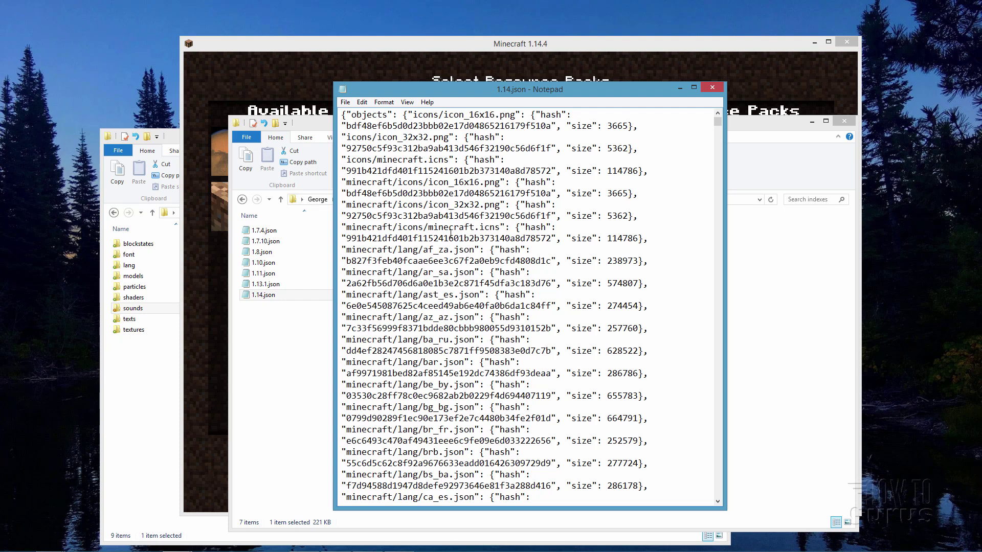
pyautogui.click(362, 102)
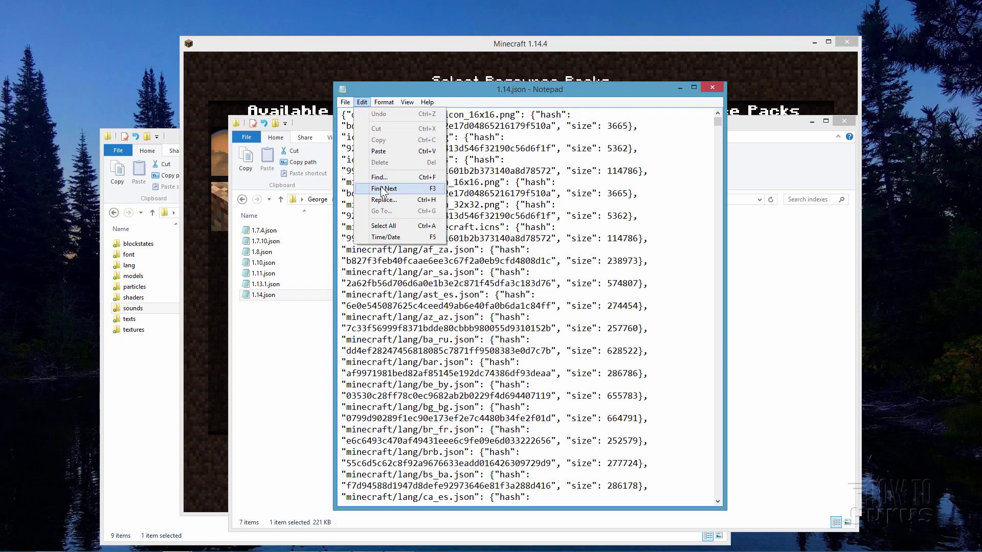
pyautogui.click(383, 187)
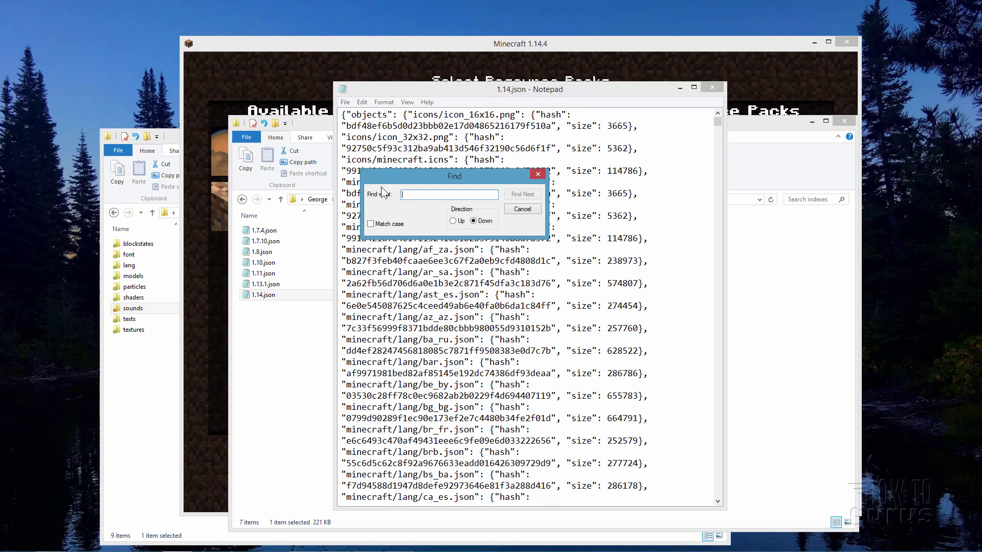
pyautogui.write('cow')
pyautogui.click(521, 194)
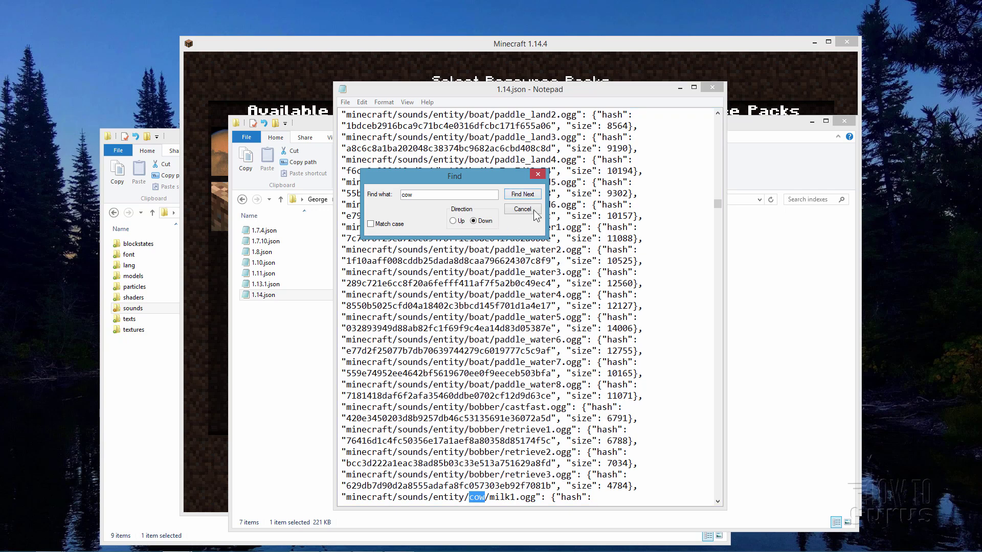
pyautogui.click(526, 196)
pyautogui.click(528, 198)
pyautogui.click(528, 198)
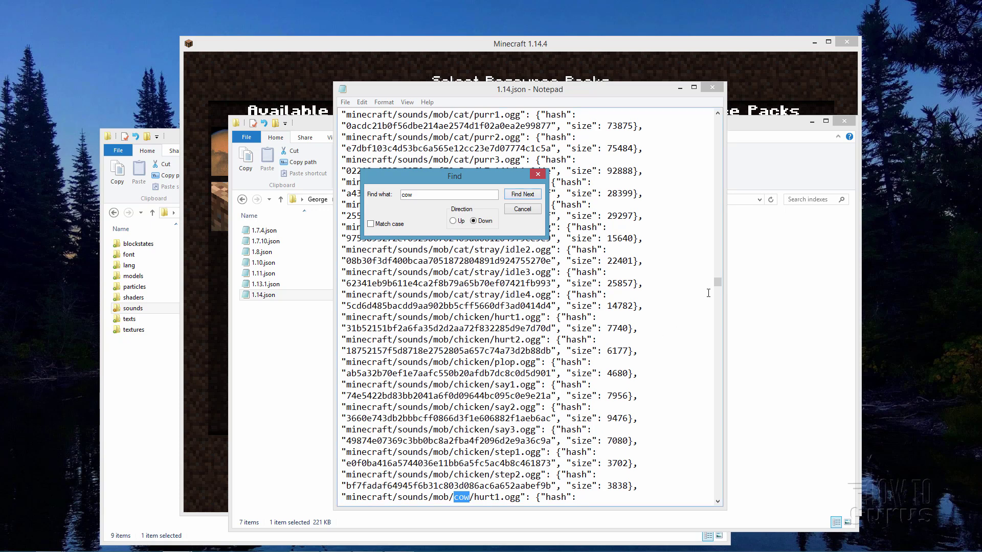
pyautogui.click(522, 209)
# Scroll down and highlight the hurt1.ogg, hurt2.ogg and hurt3.ogg sound names
pyautogui.scroll(-2, 717, 286)
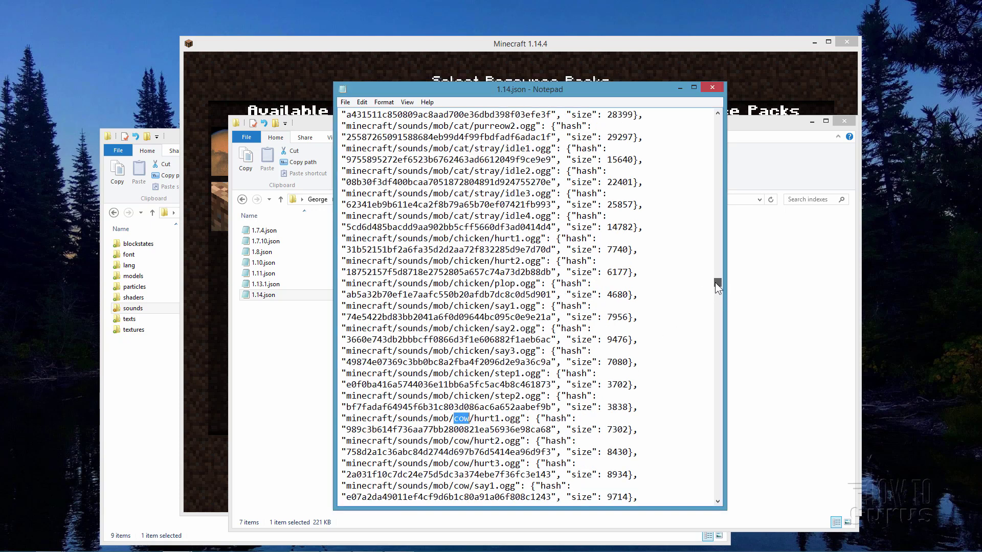
pyautogui.scroll(-4, 596, 290)
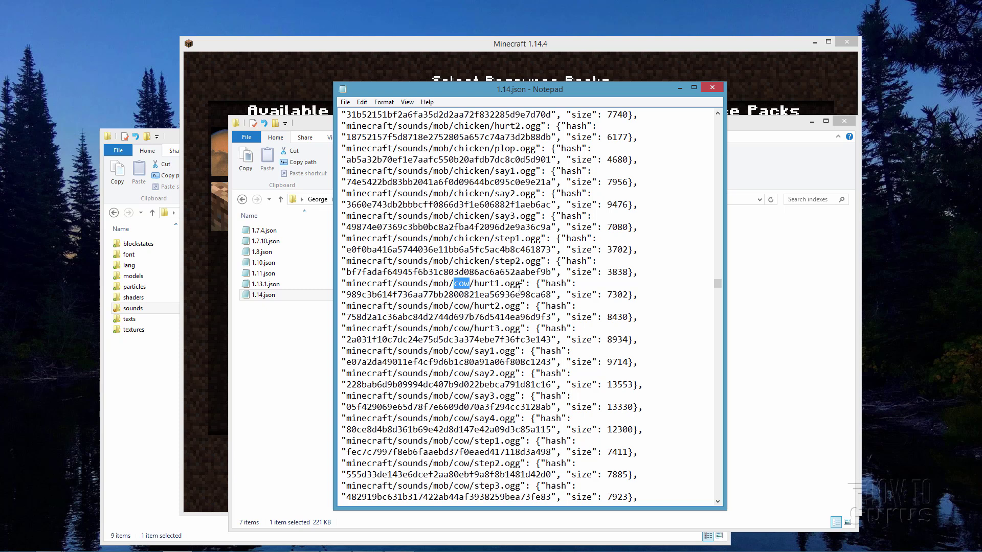
pyautogui.moveTo(520, 284); pyautogui.dragTo(469, 284)
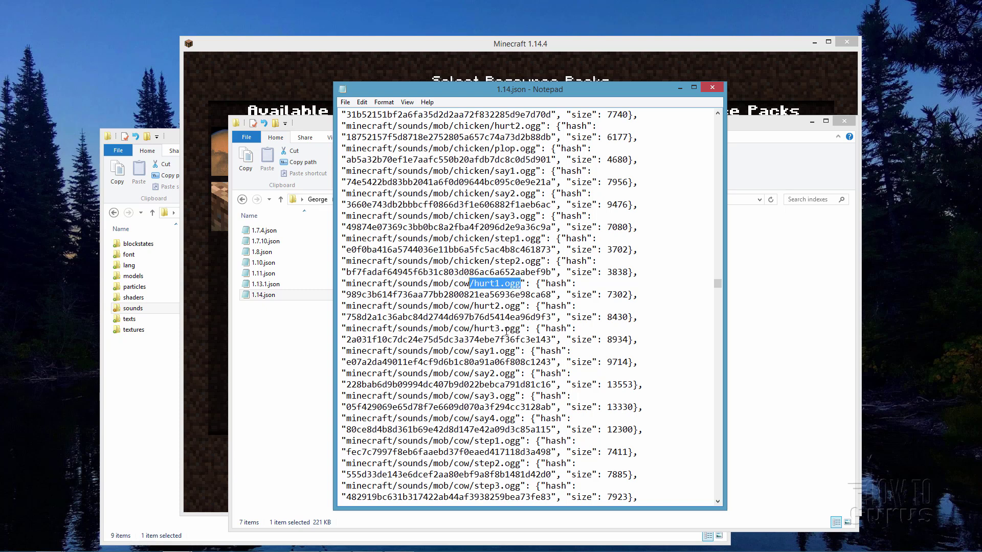
pyautogui.moveTo(521, 307); pyautogui.dragTo(473, 329)
pyautogui.click(523, 282)
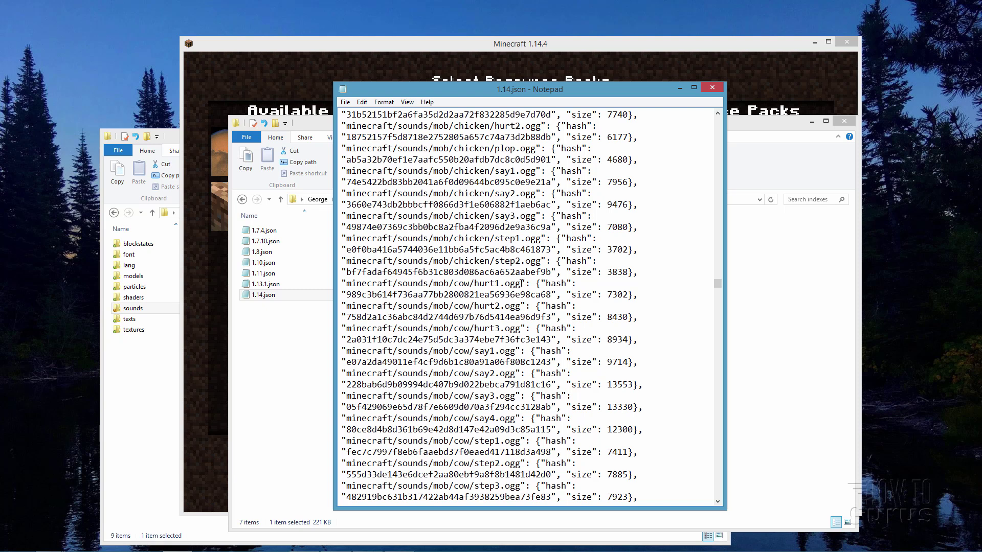
# Copy the minecraft/sounds/mob/cow/hurt1.ogg path into a new untitled Notepad document
pyautogui.moveTo(522, 283); pyautogui.dragTo(346, 284)
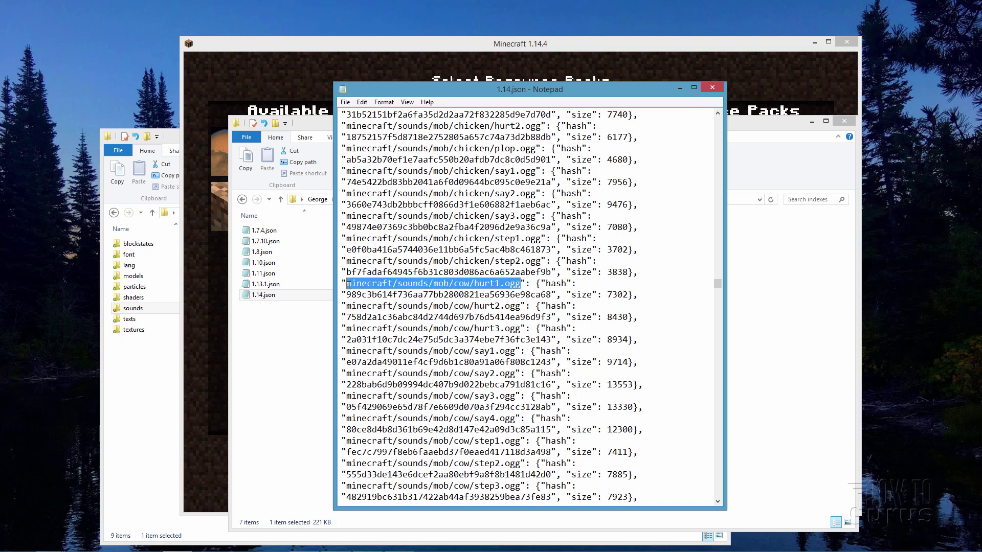
pyautogui.rightClick(404, 285)
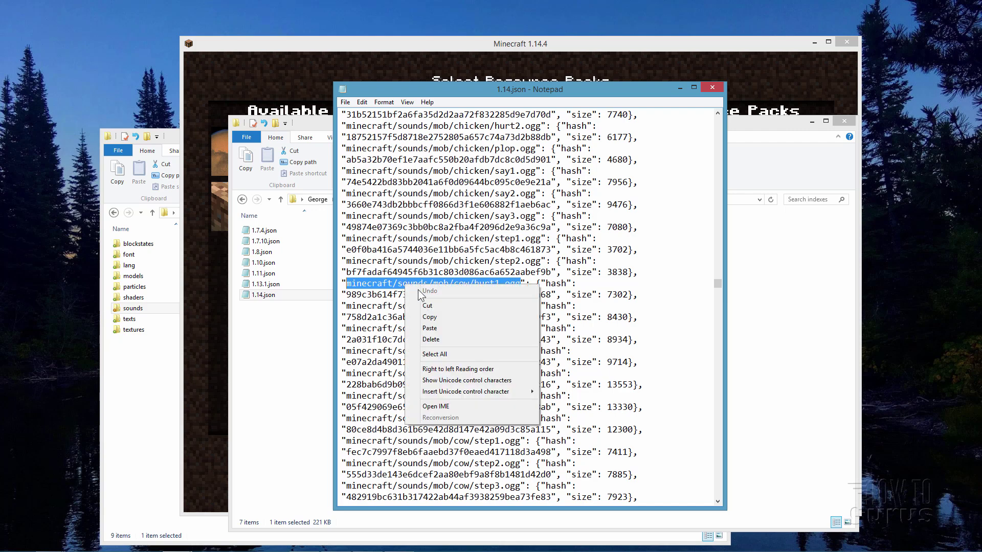
pyautogui.click(437, 316)
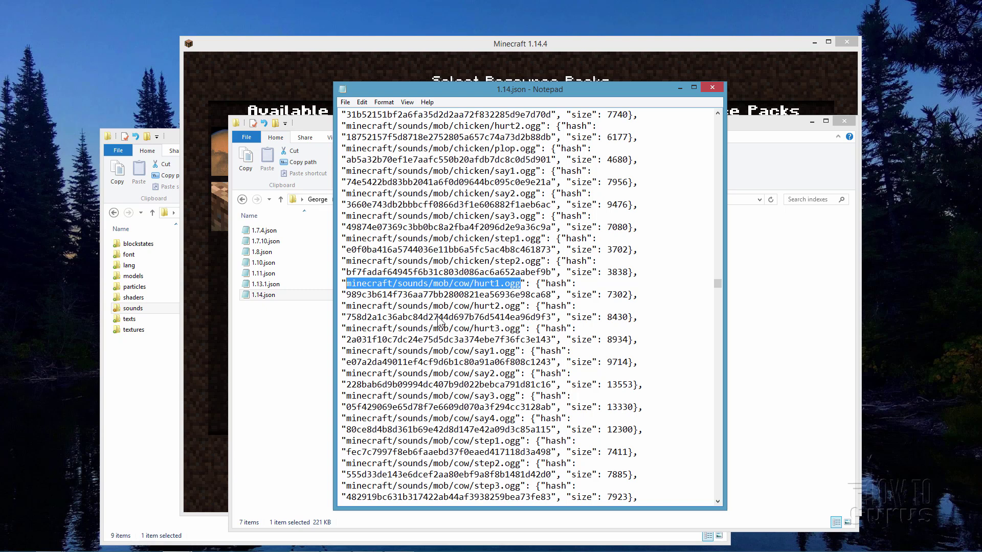
pyautogui.click(346, 102)
pyautogui.click(368, 122)
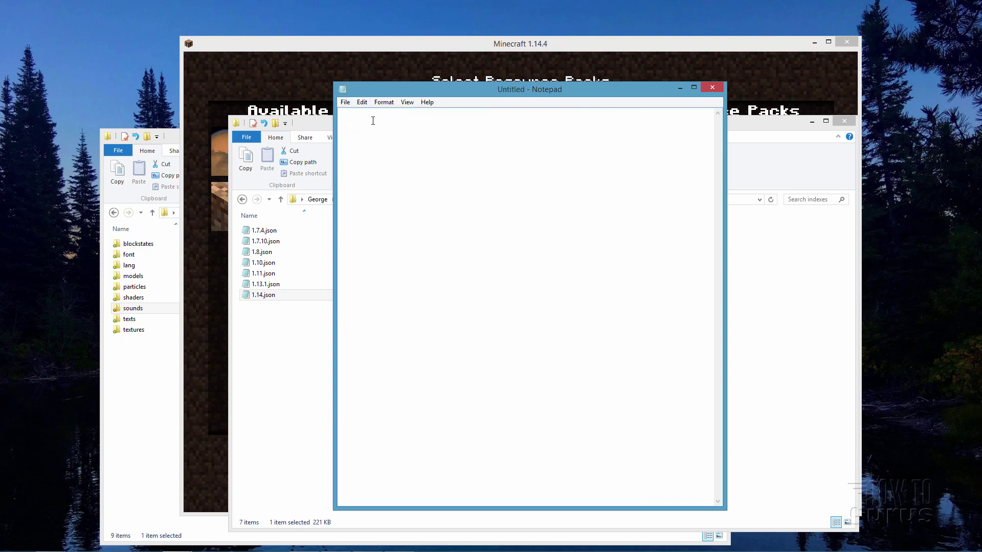
pyautogui.rightClick(373, 121)
pyautogui.click(403, 161)
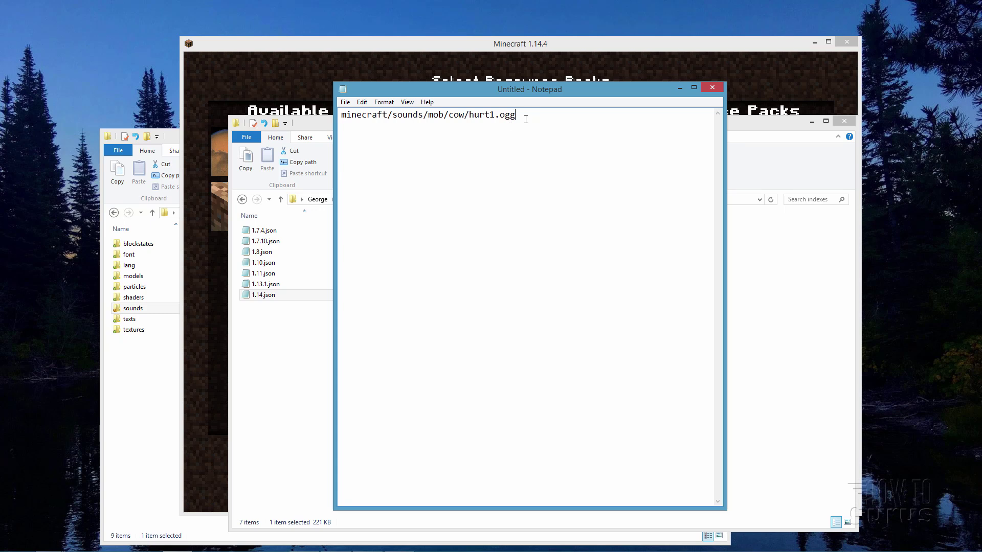
# Paste two more copies of the path and change them to hurt2.ogg and hurt3.ogg
pyautogui.press('Return')
pyautogui.hotkey('ctrl', 'v')
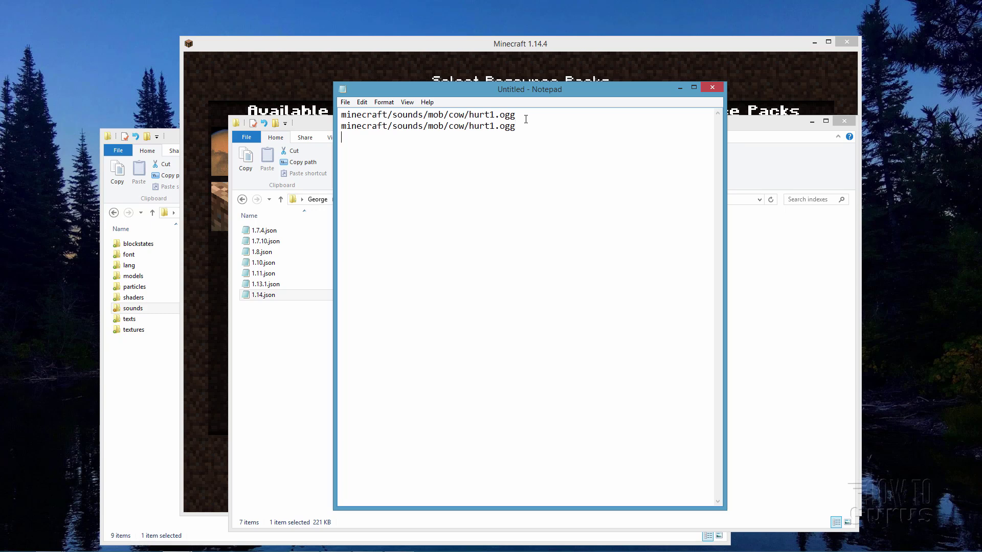
pyautogui.hotkey('ctrl', 'v')
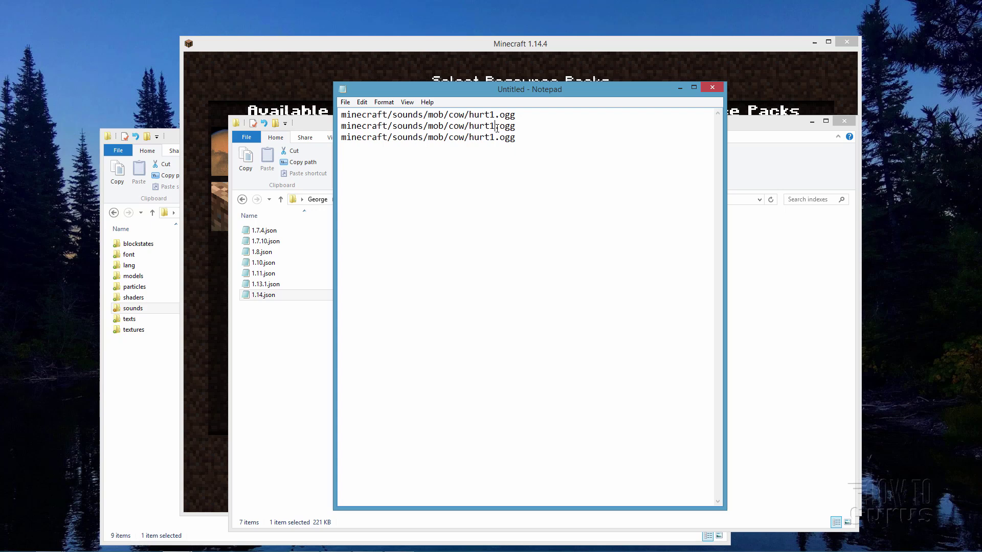
pyautogui.press('BackSpace')
pyautogui.write('2')
pyautogui.click(494, 138)
pyautogui.press('BackSpace')
pyautogui.write('3')
pyautogui.press('Left')
pyautogui.press('Left')
pyautogui.press('Left')
pyautogui.press('Left')
pyautogui.press('Left')
pyautogui.press('Left')
pyautogui.press('Left')
pyautogui.press('Left')
# Close the indexes folder window and move the notes window down to reveal Minecraft
pyautogui.click(752, 132)
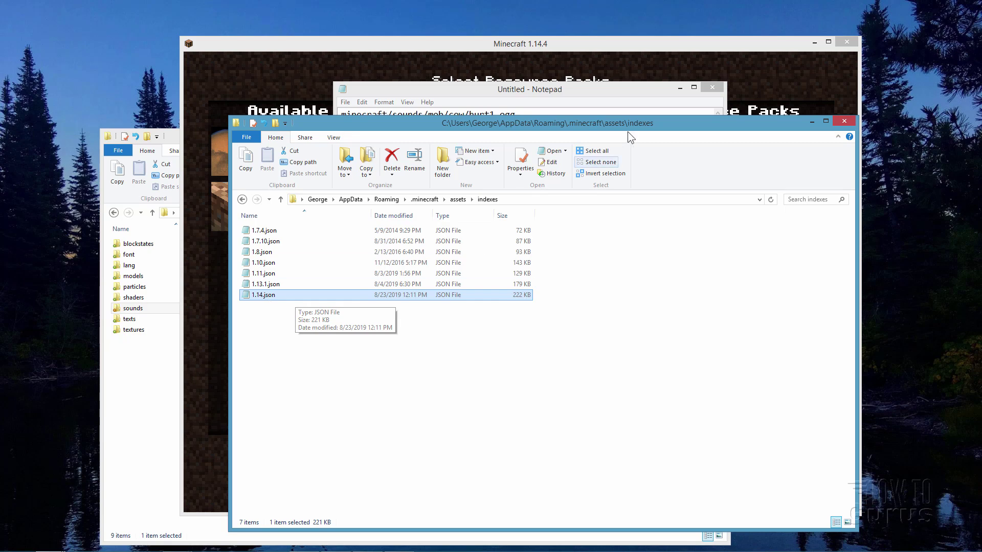
pyautogui.click(839, 123)
pyautogui.moveTo(549, 91); pyautogui.dragTo(552, 130)
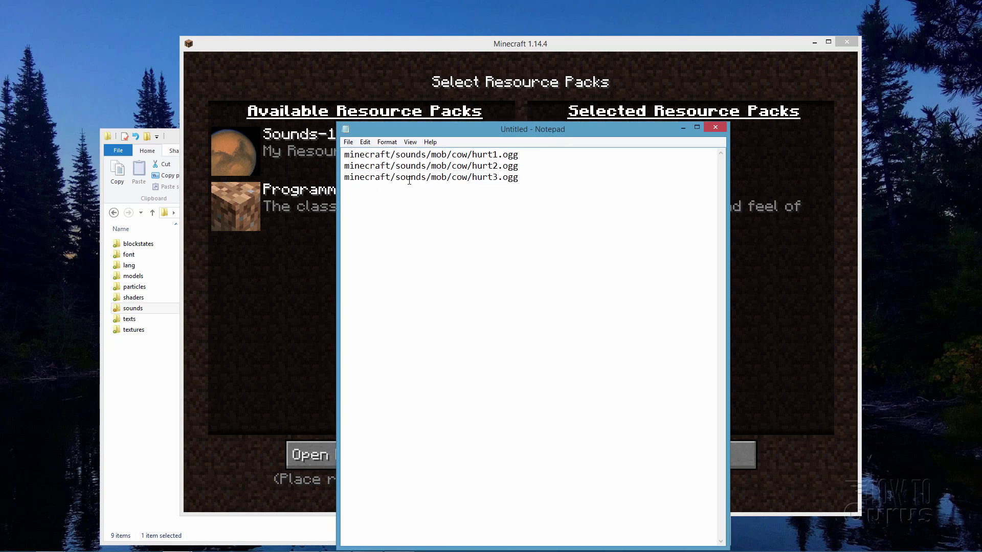
pyautogui.moveTo(428, 178); pyautogui.dragTo(344, 177)
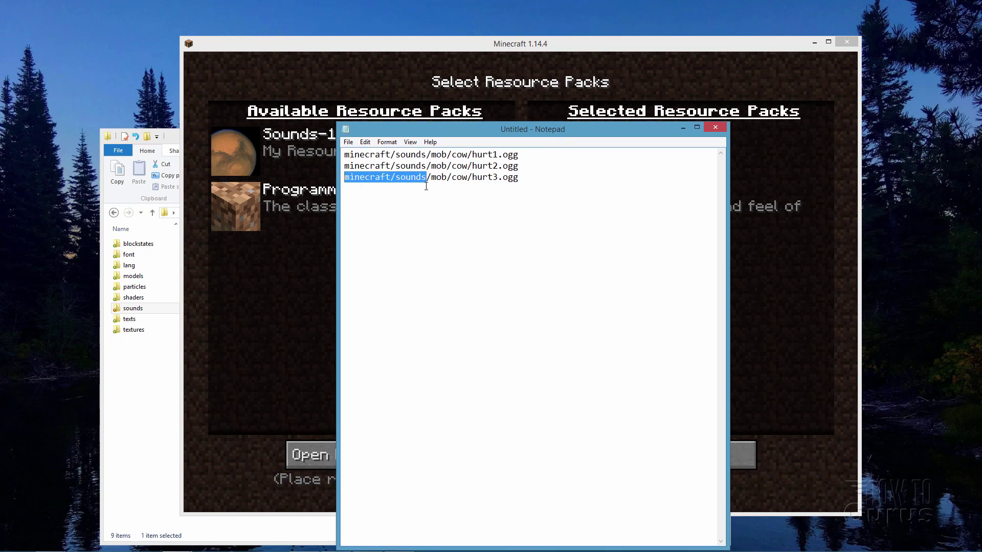
pyautogui.click(410, 176)
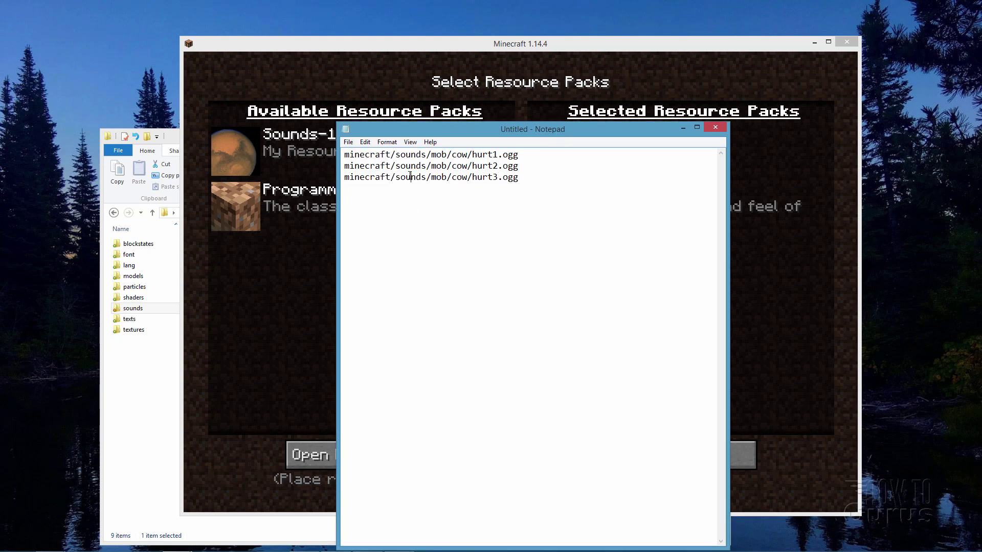
pyautogui.click(461, 180)
# Create a folder named mob inside the pack's sounds folder
pyautogui.click(139, 353)
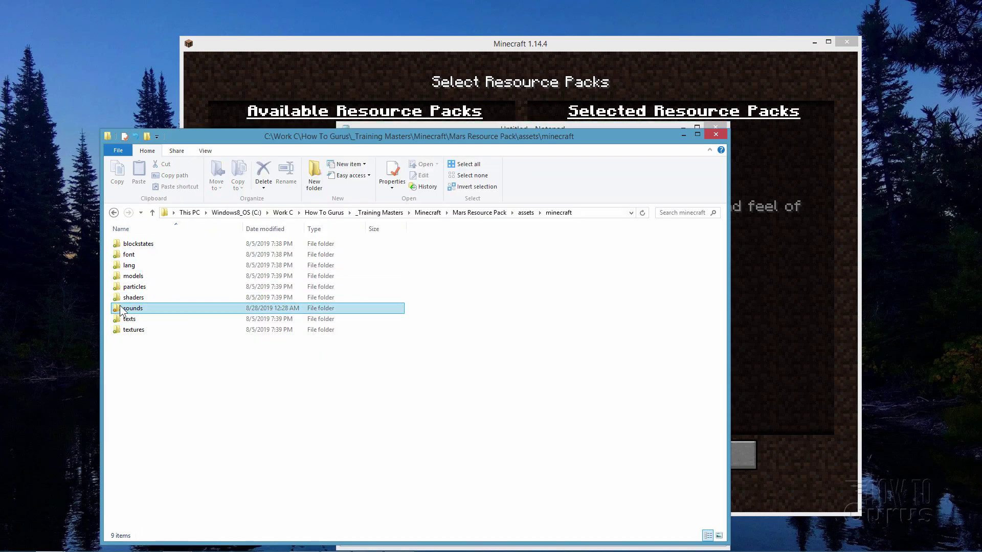
pyautogui.moveTo(402, 139); pyautogui.dragTo(456, 207)
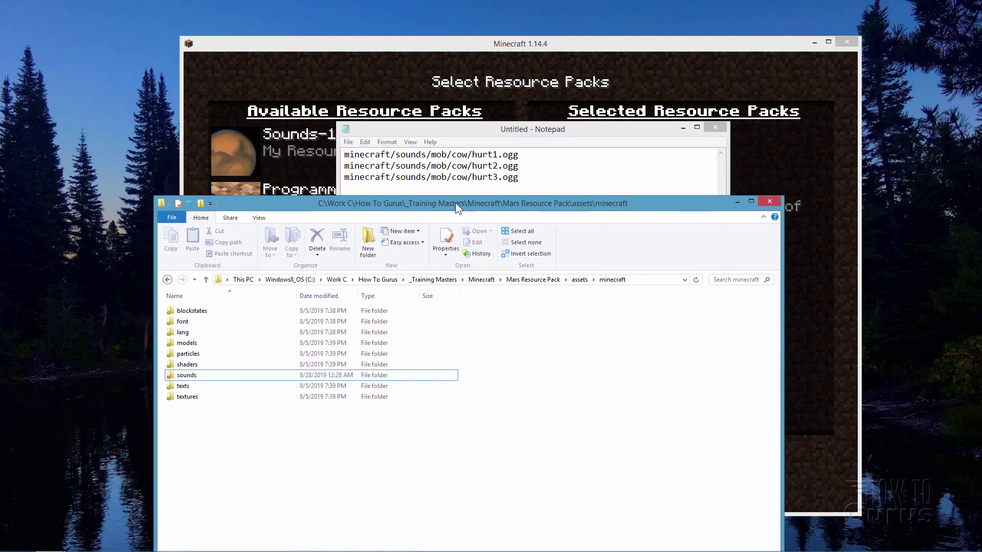
pyautogui.doubleClick(172, 376)
pyautogui.click(366, 250)
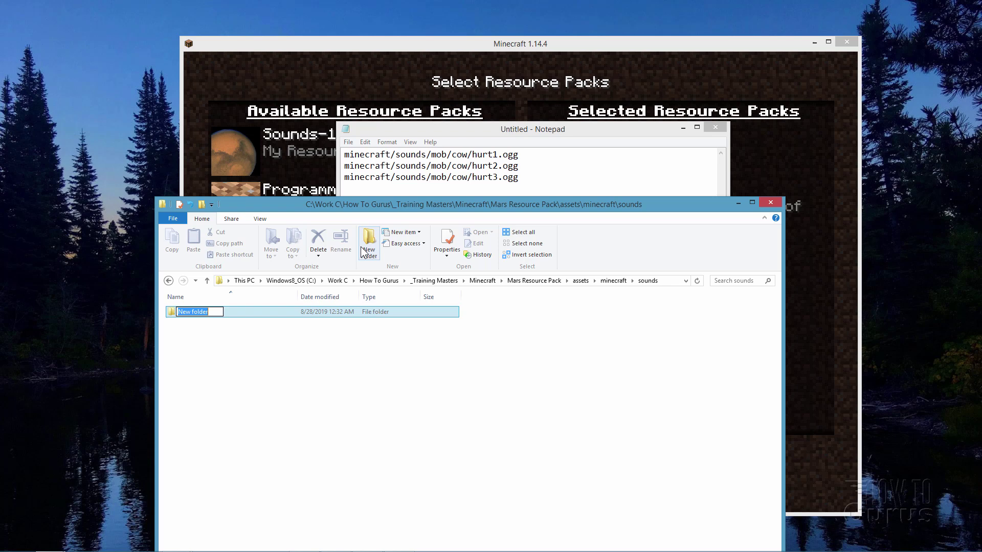
pyautogui.write('mob')
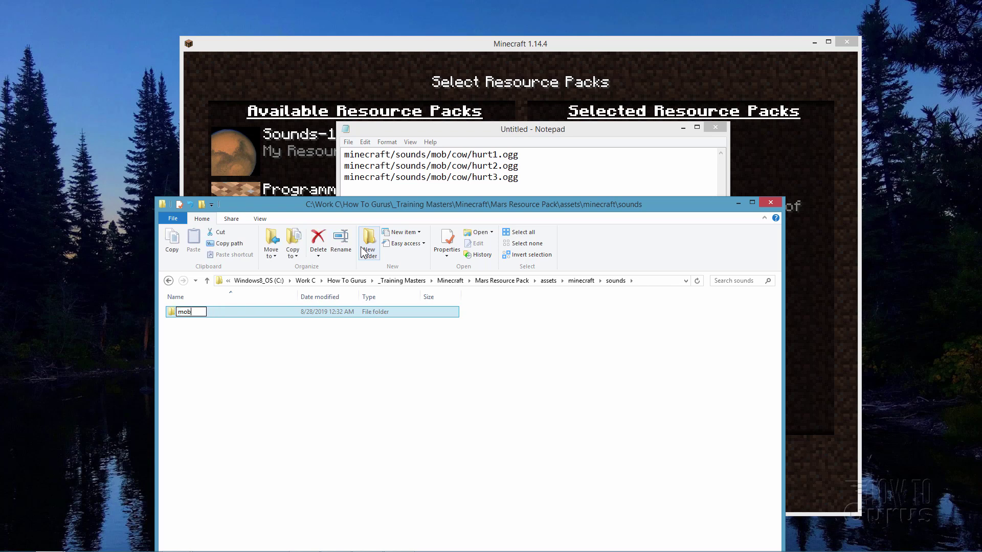
pyautogui.click(256, 335)
# Create a cow folder inside mob and open it
pyautogui.click(173, 310)
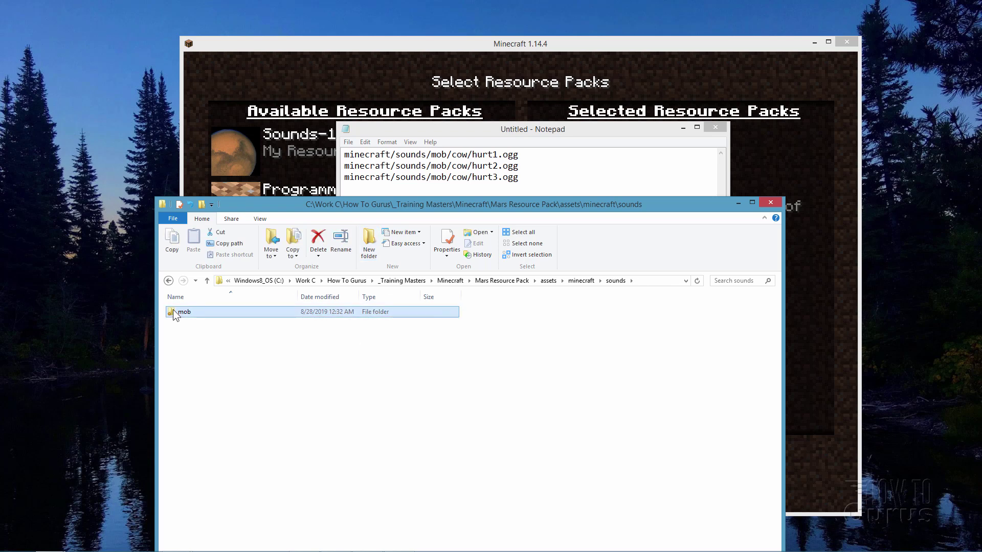
pyautogui.doubleClick(173, 314)
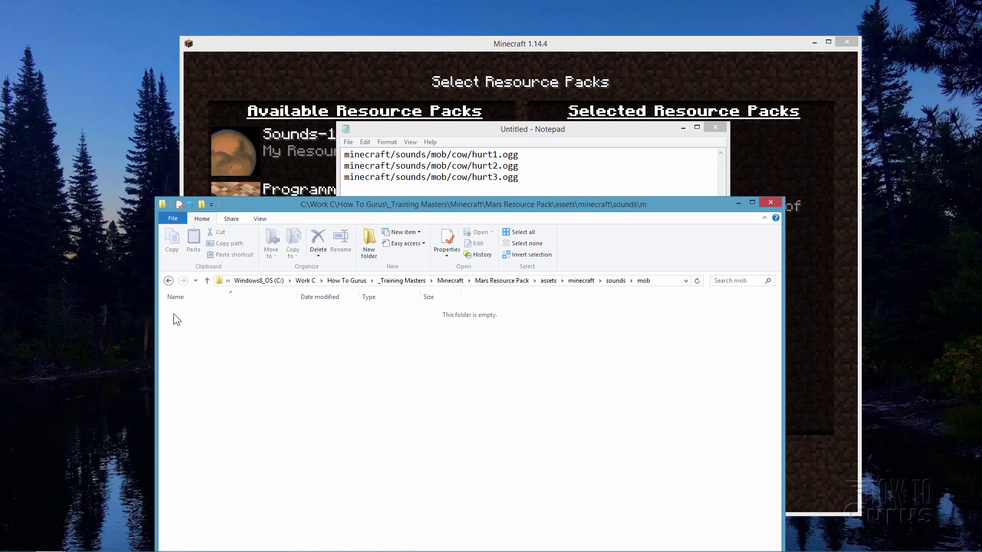
pyautogui.click(366, 249)
pyautogui.write('cow')
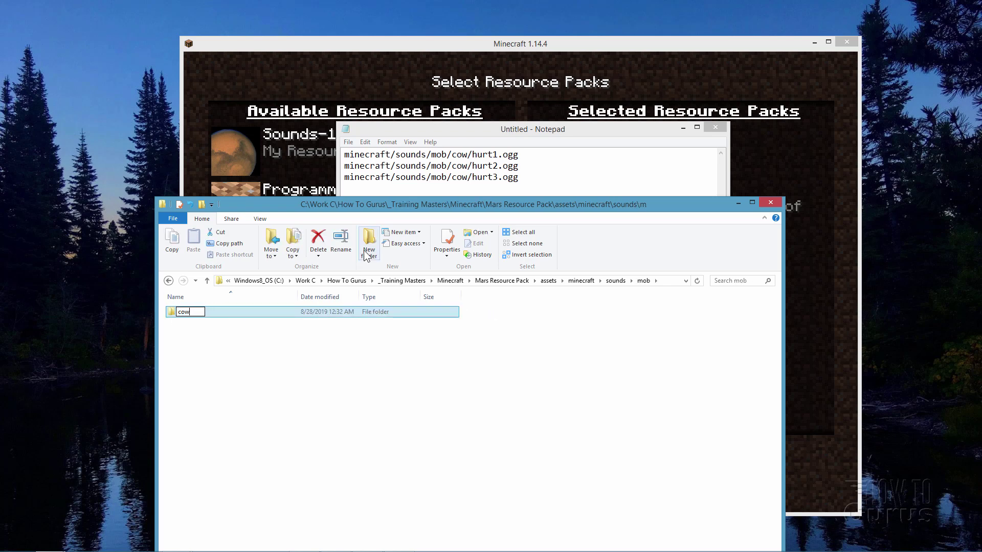
pyautogui.click(279, 344)
pyautogui.doubleClick(172, 312)
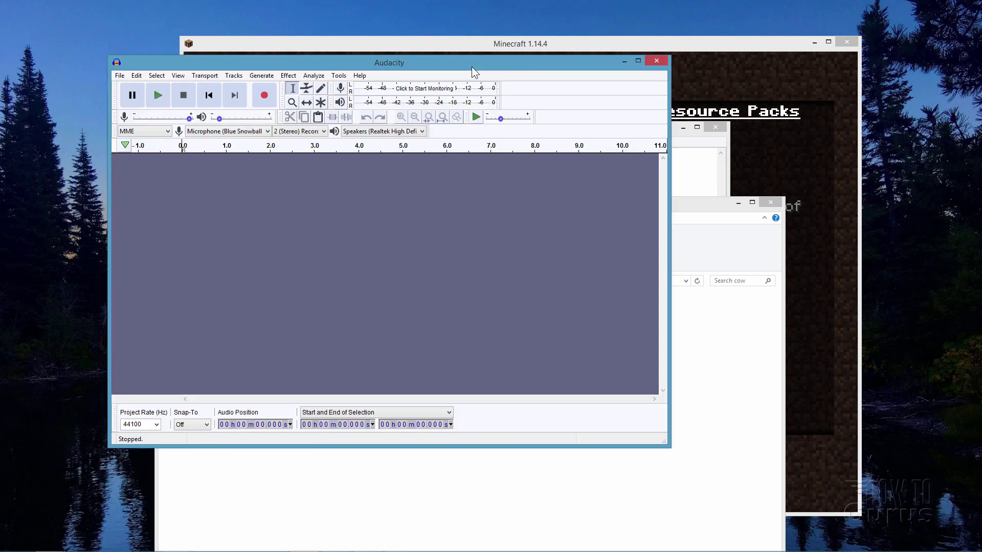
pyautogui.moveTo(472, 66); pyautogui.dragTo(446, 78)
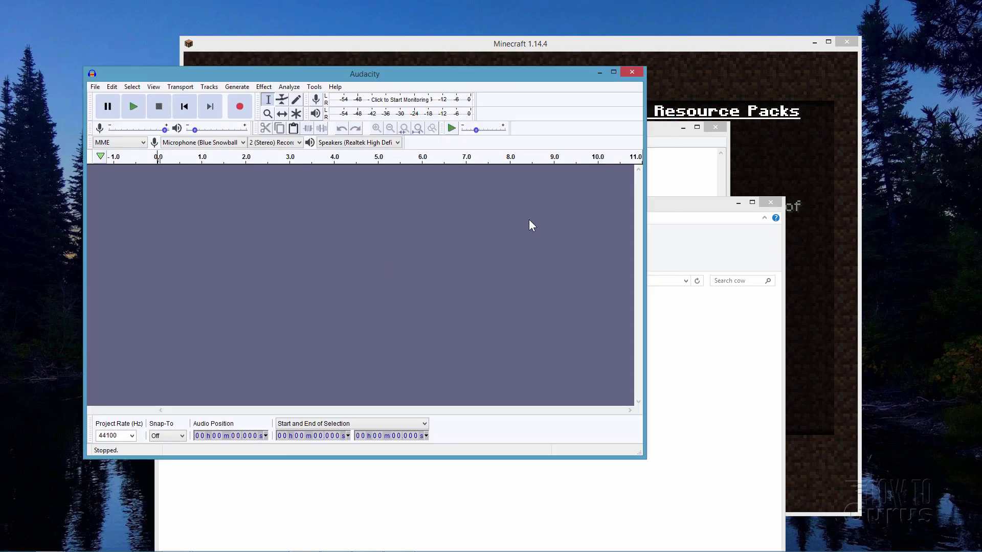
pyautogui.click(661, 131)
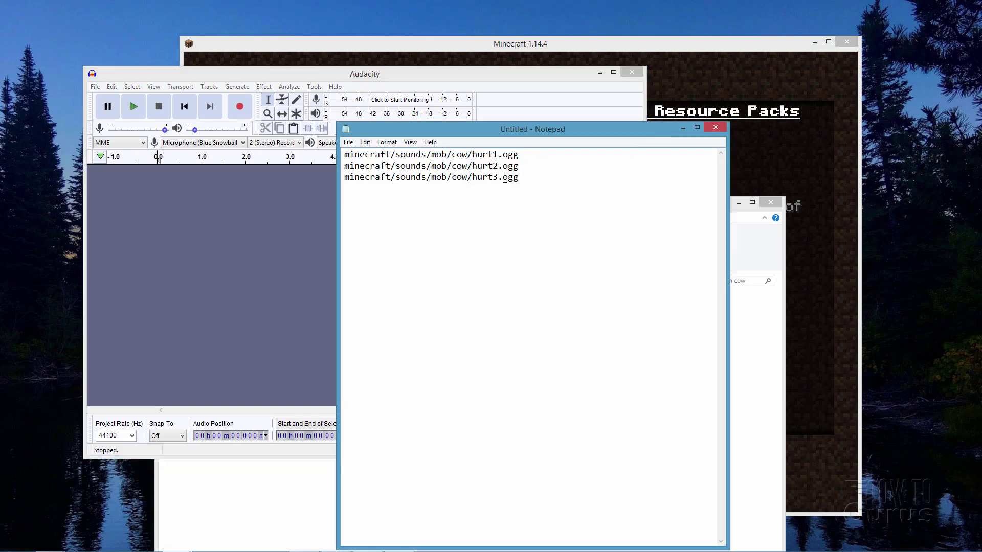
pyautogui.moveTo(502, 179); pyautogui.dragTo(519, 180)
pyautogui.click(519, 182)
pyautogui.click(439, 76)
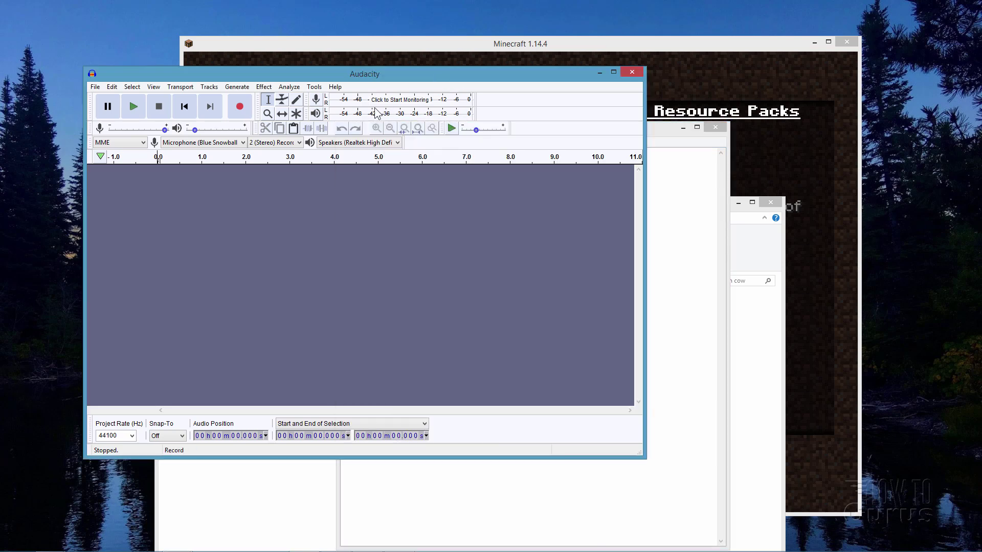
# Open the cow.wav recording in Audacity
pyautogui.click(96, 88)
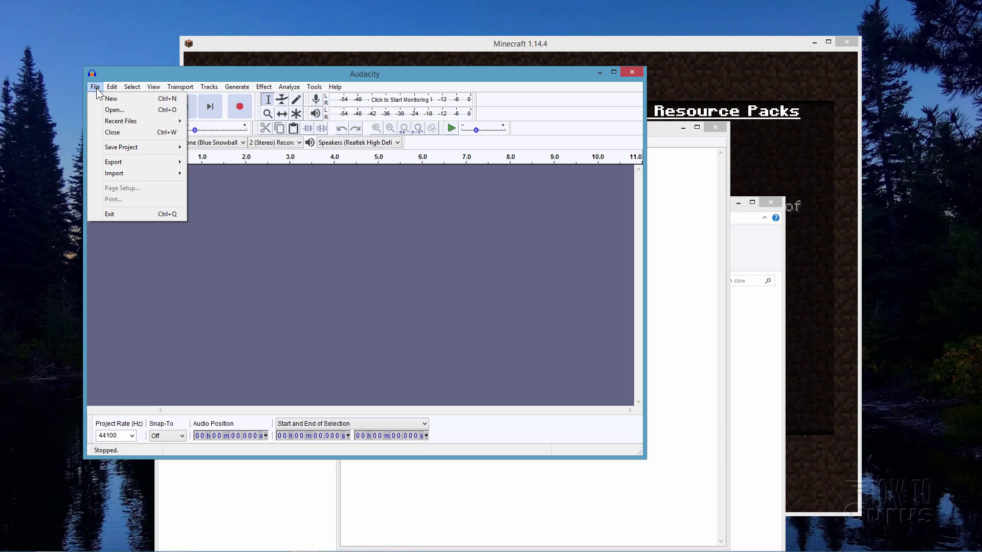
pyautogui.click(107, 109)
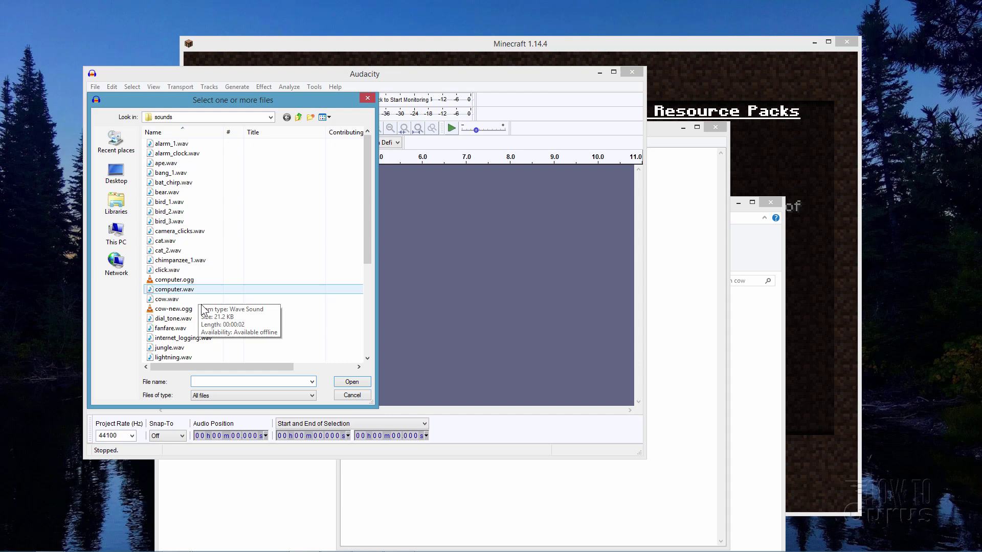
pyautogui.click(155, 300)
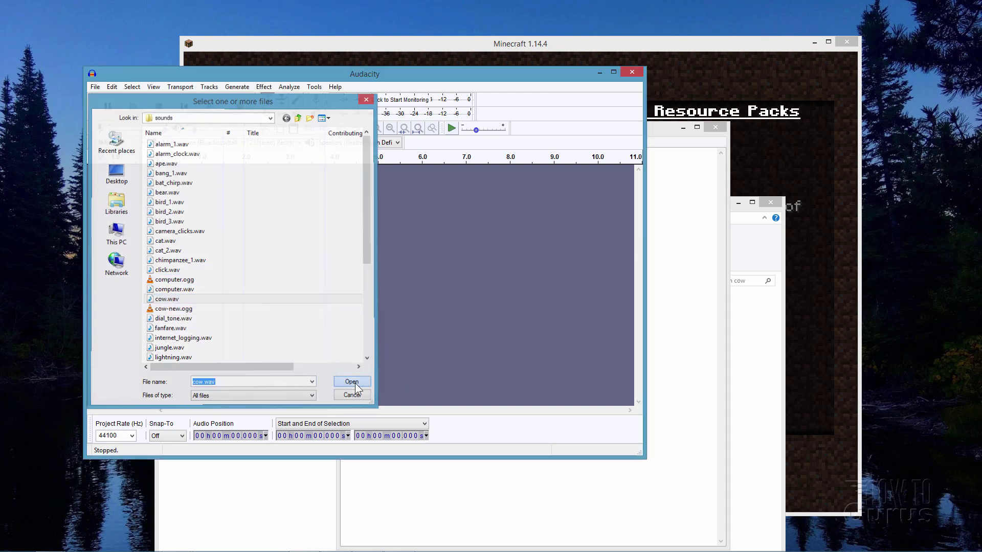
pyautogui.click(353, 382)
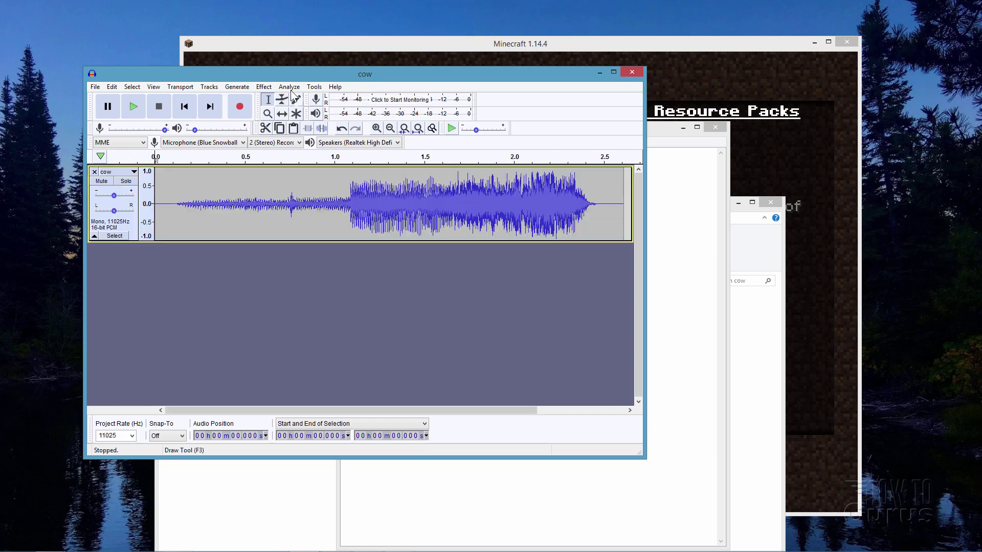
pyautogui.moveTo(296, 80); pyautogui.dragTo(432, 130)
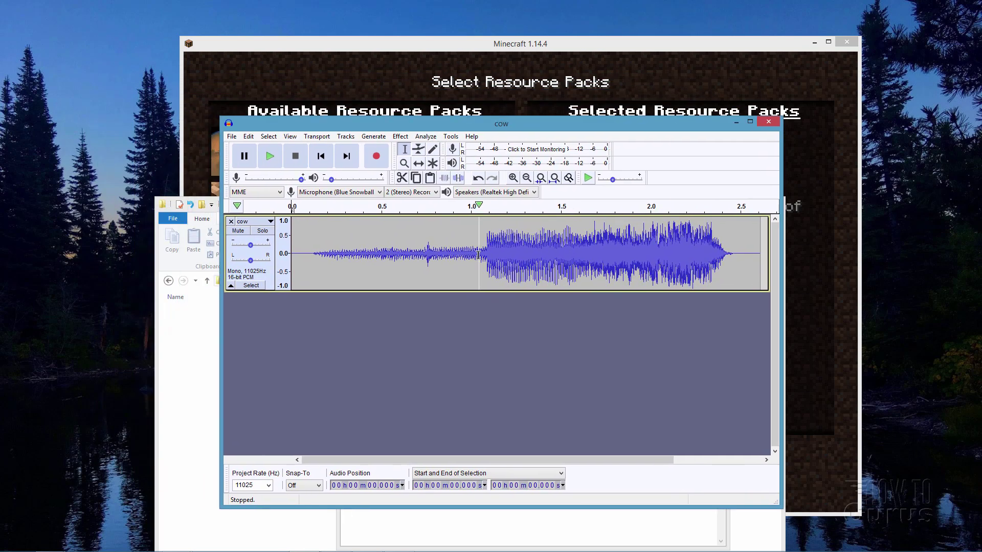
# Play the clip and delete its quiet first ~1.08 seconds
pyautogui.click(271, 156)
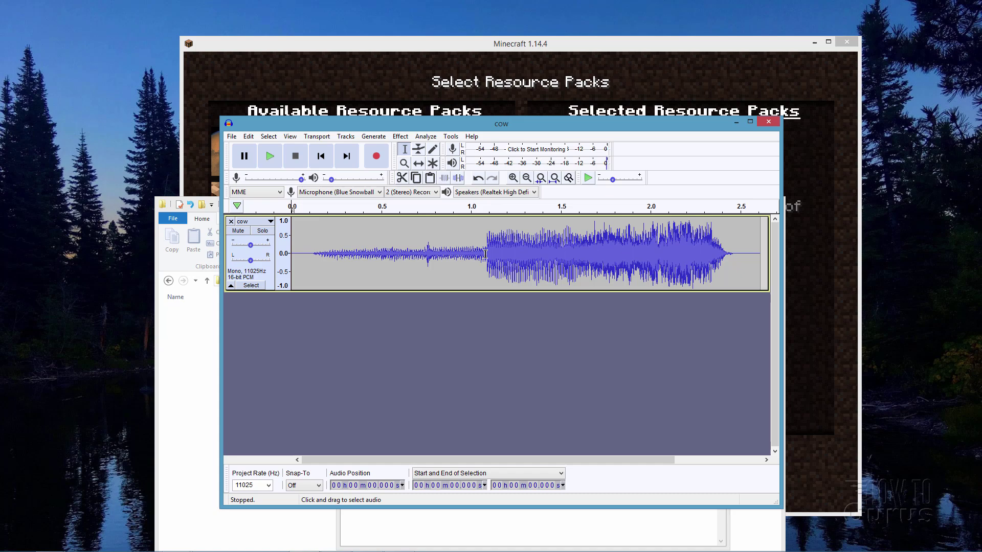
pyautogui.moveTo(485, 254); pyautogui.dragTo(287, 250)
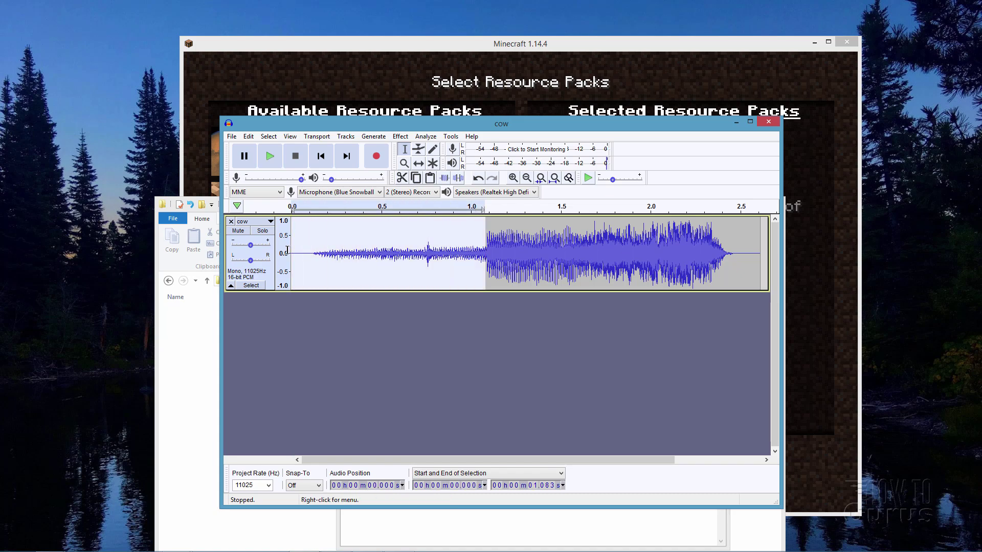
pyautogui.press('Delete')
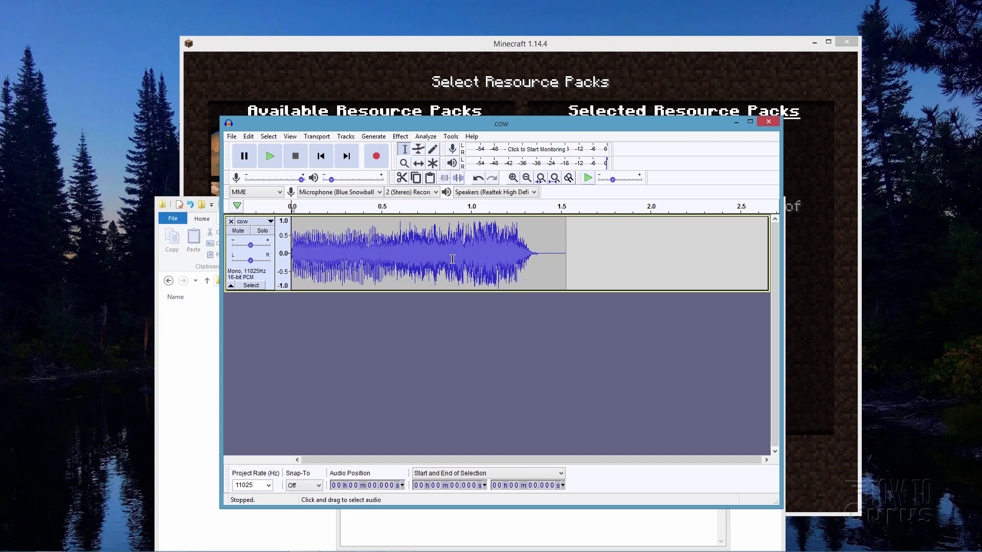
# Export the trimmed audio as cow-new2.ogg, accepting the empty metadata tags
pyautogui.click(232, 137)
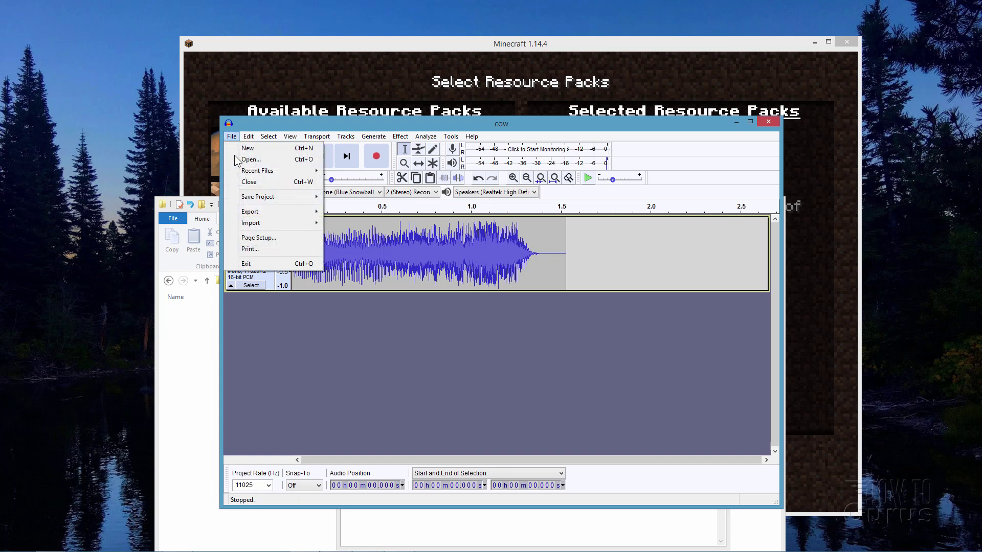
pyautogui.moveTo(254, 213)
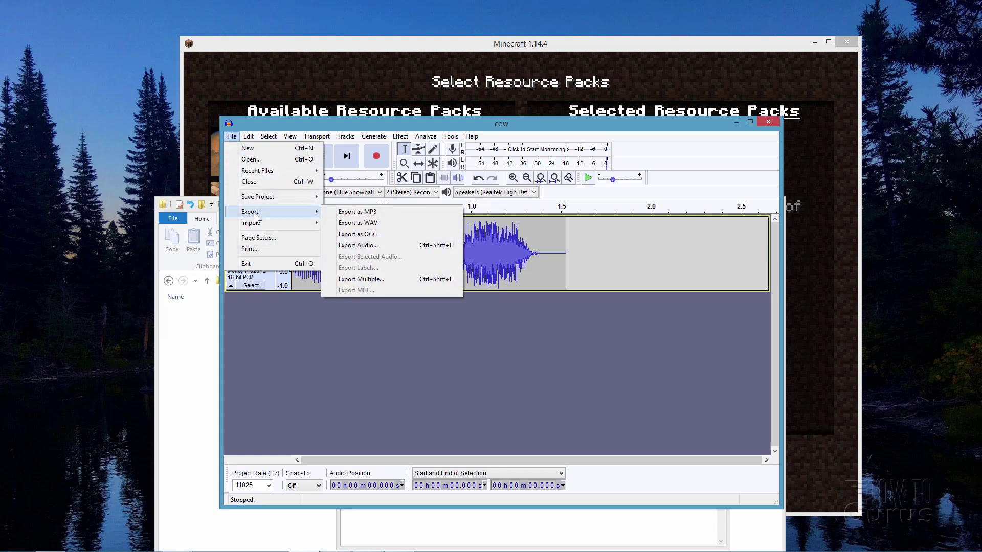
pyautogui.click(370, 234)
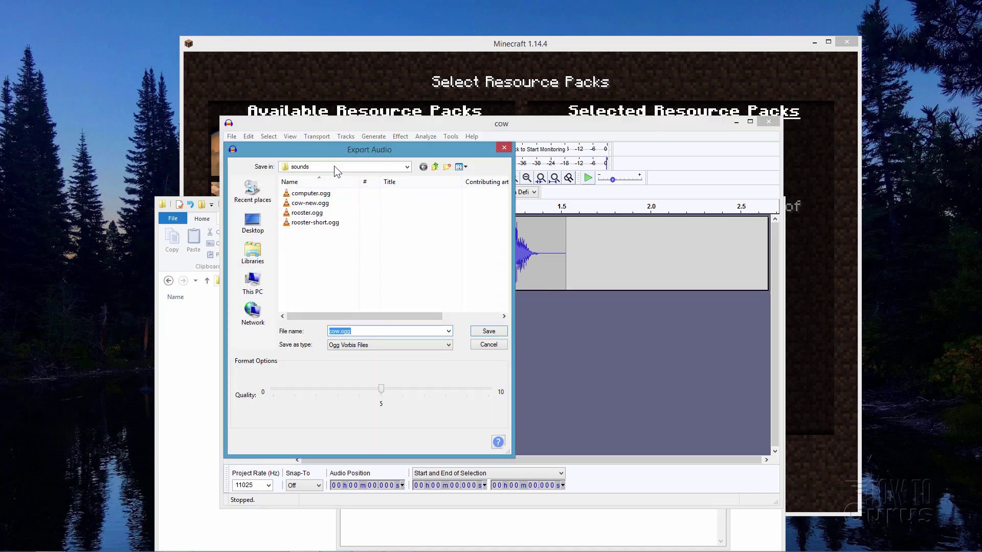
pyautogui.moveTo(335, 155); pyautogui.dragTo(373, 195)
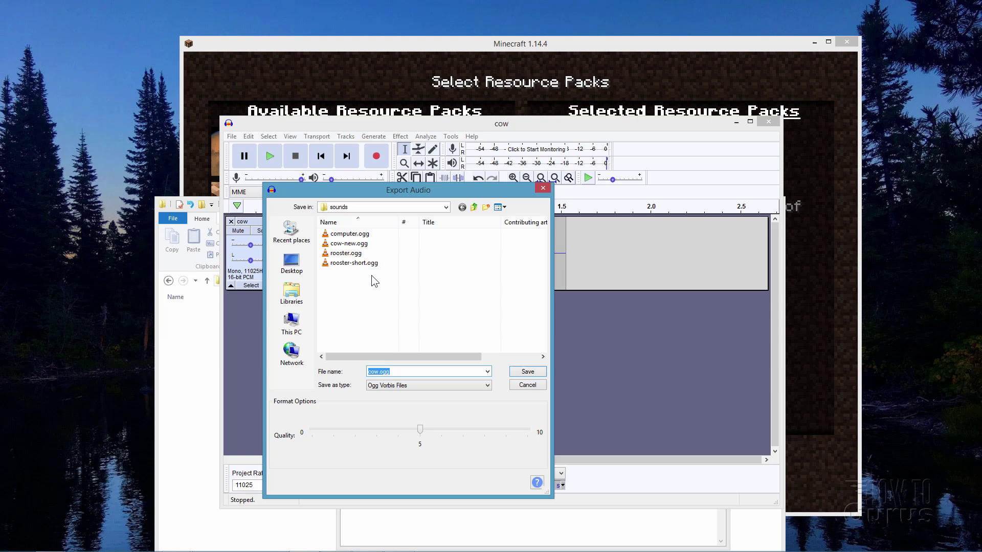
pyautogui.click(348, 244)
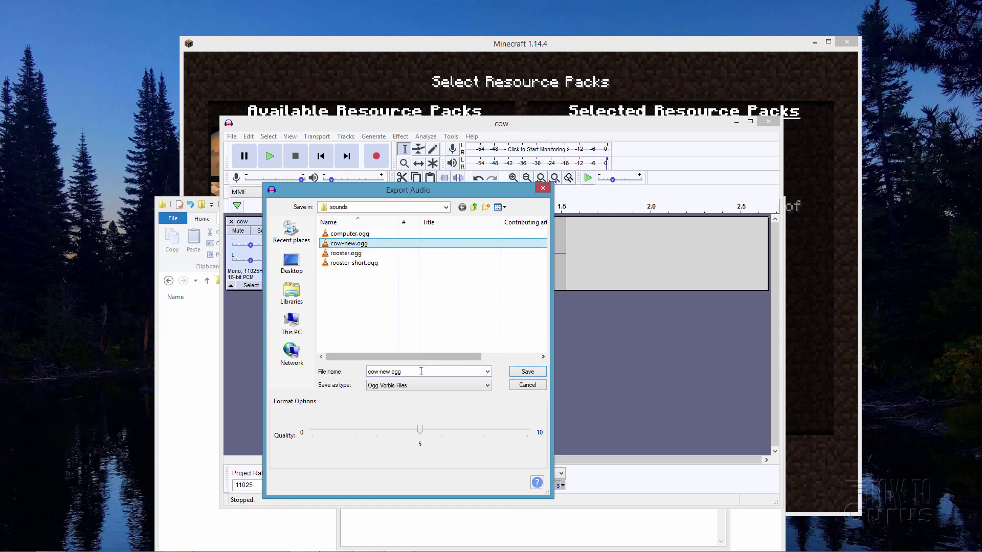
pyautogui.click(421, 371)
pyautogui.click(421, 371)
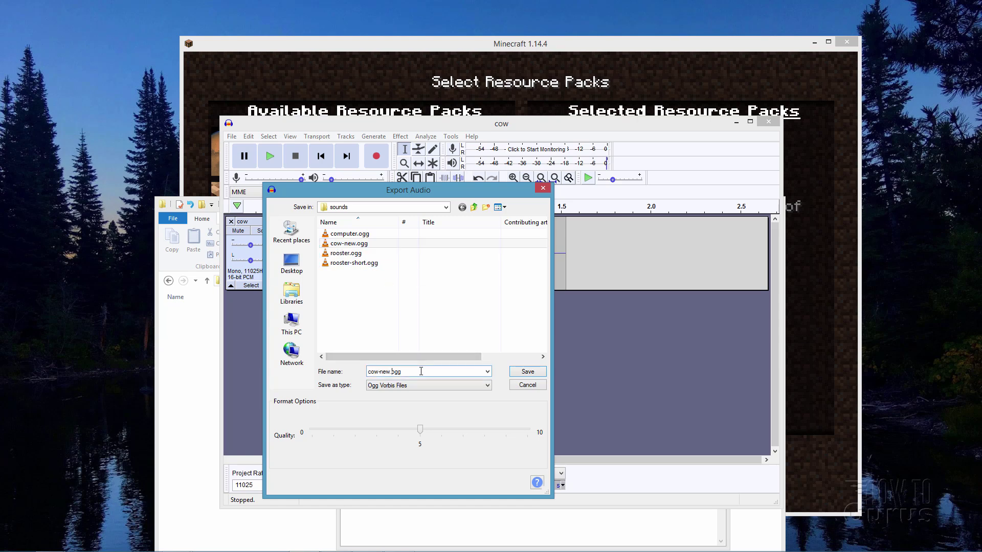
pyautogui.write('2')
pyautogui.click(528, 372)
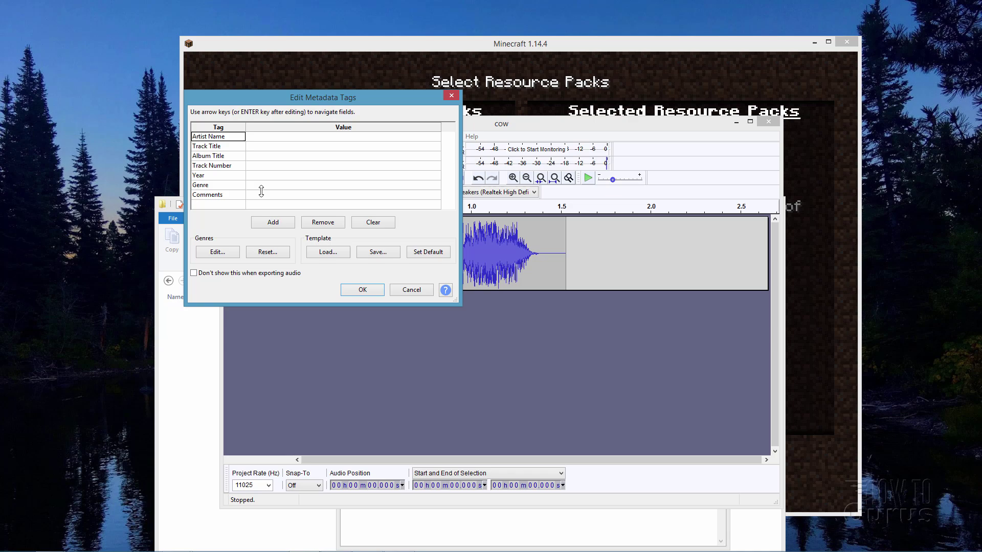
pyautogui.click(372, 296)
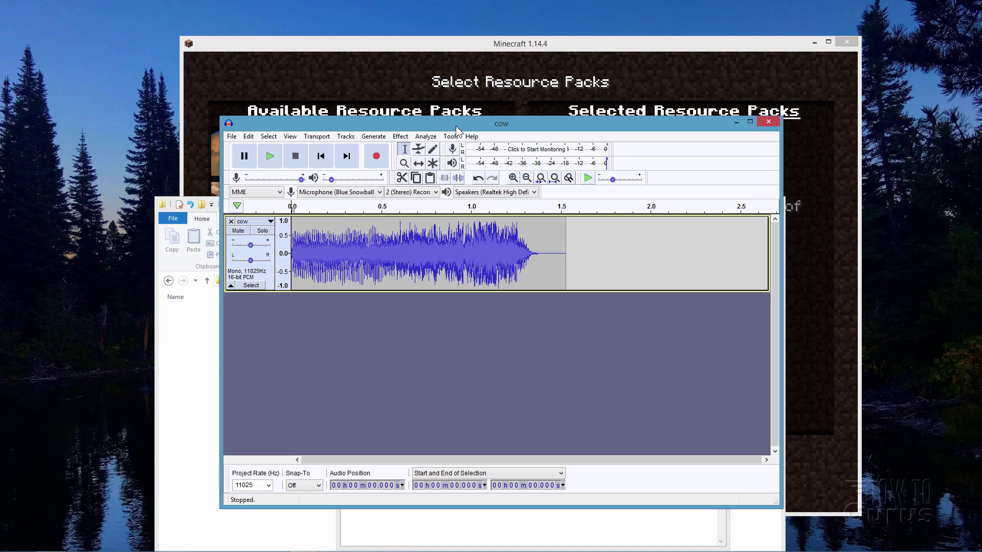
# Close Audacity without saving and place the cow and sounds folder windows side by side
pyautogui.click(767, 121)
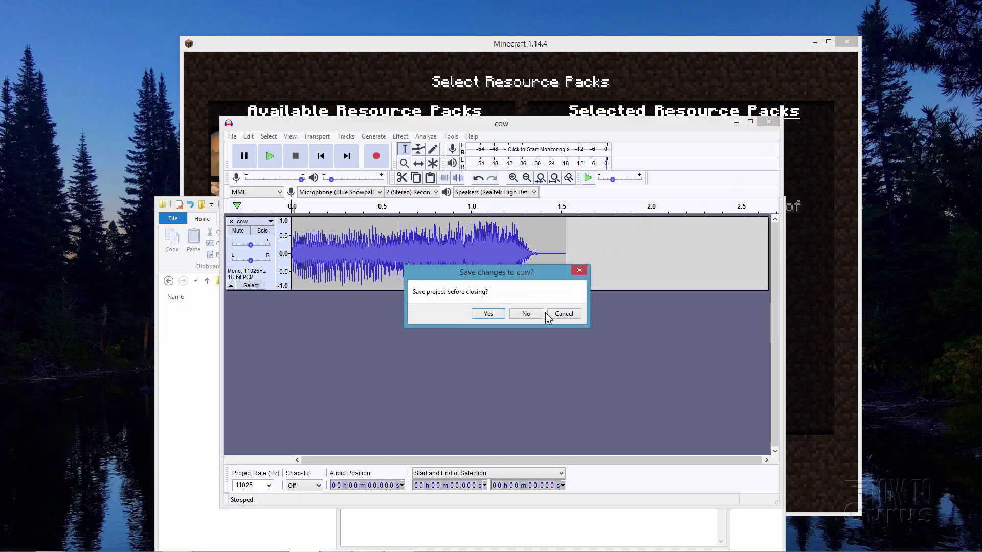
pyautogui.click(531, 315)
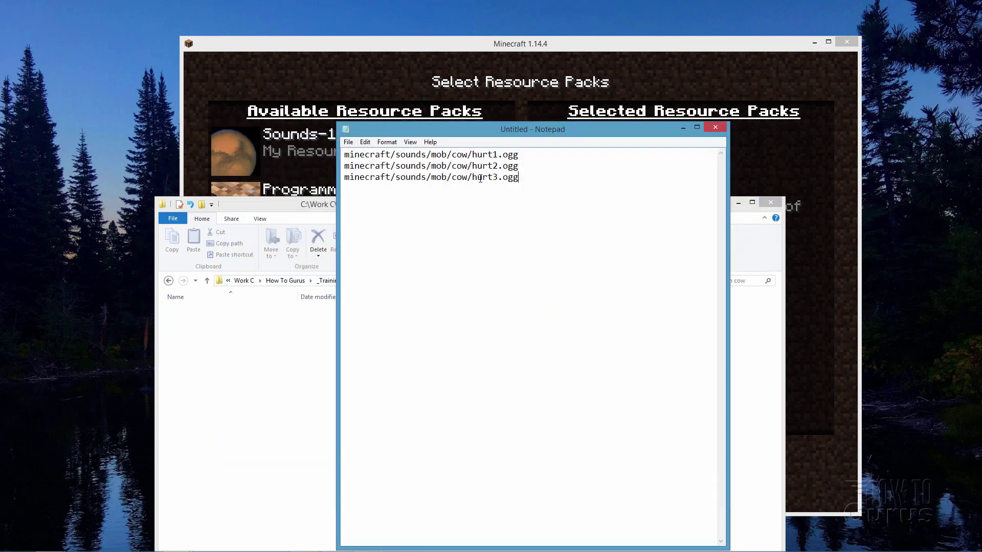
pyautogui.moveTo(454, 133); pyautogui.dragTo(614, 115)
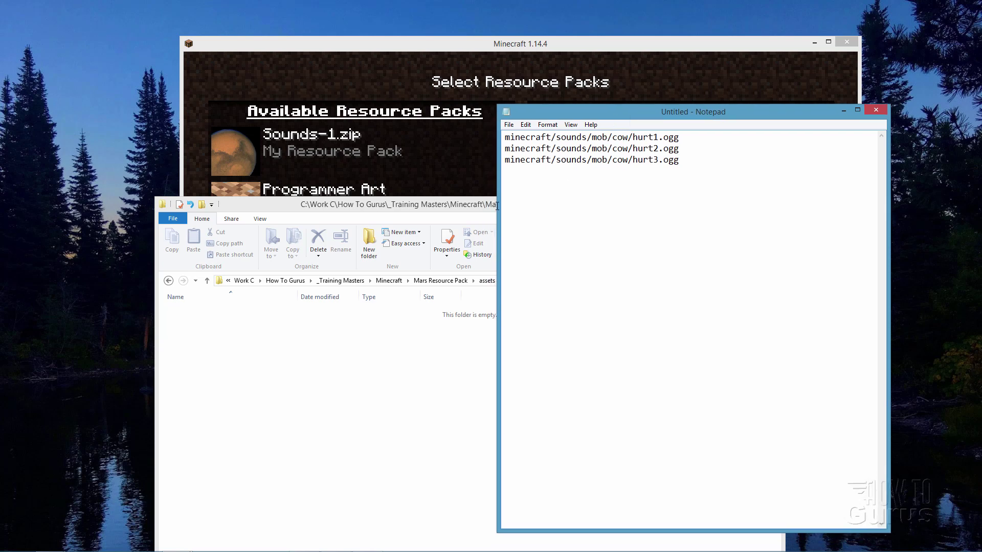
pyautogui.click(439, 211)
pyautogui.moveTo(440, 211); pyautogui.dragTo(311, 111)
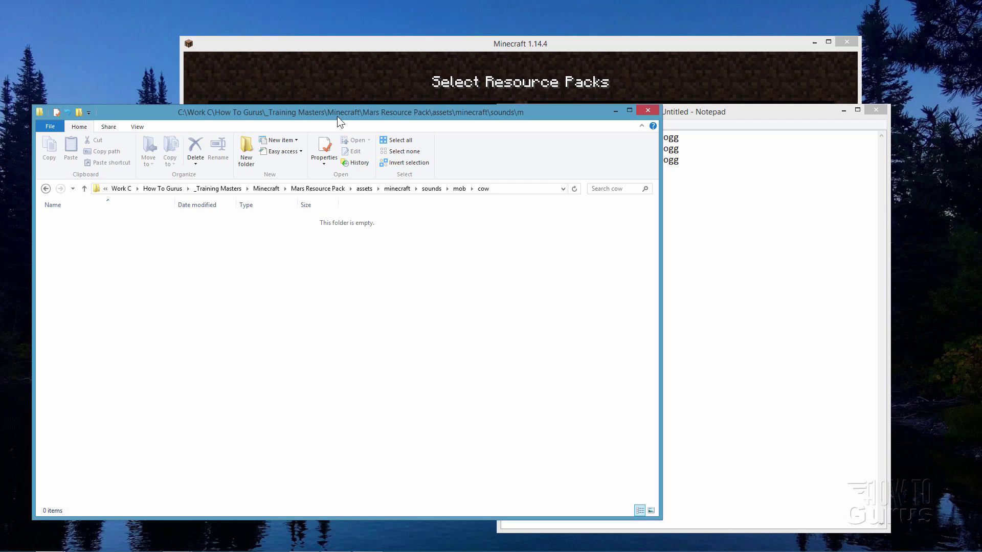
pyautogui.moveTo(524, 113); pyautogui.dragTo(526, 117)
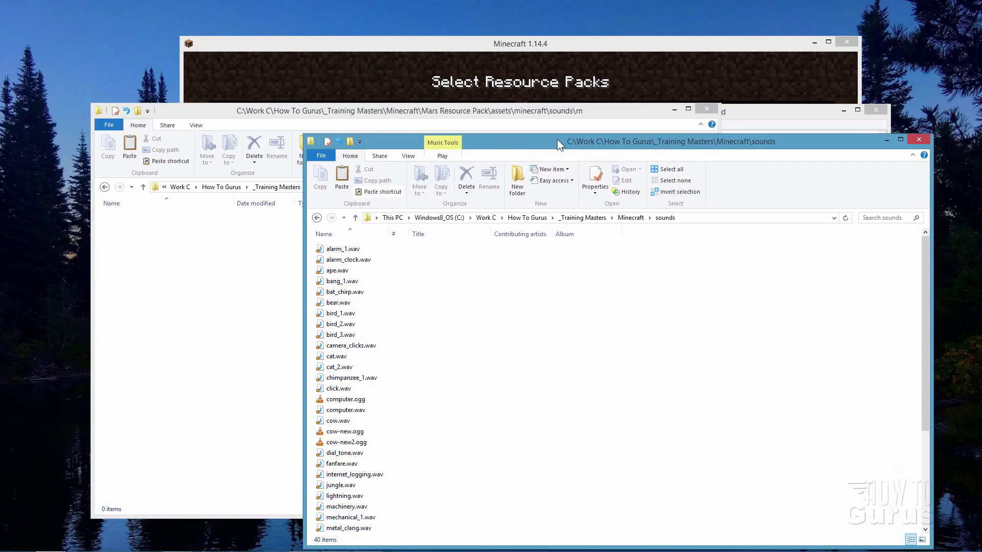
pyautogui.moveTo(557, 140); pyautogui.dragTo(603, 136)
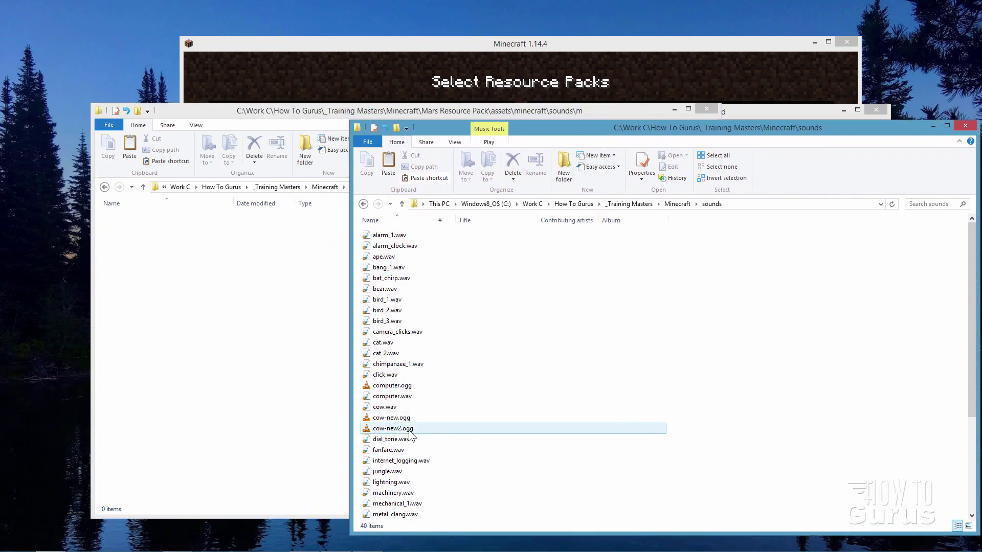
# Copy cow-new2.ogg from the sounds folder into the pack's mob/cow folder
pyautogui.click(376, 430)
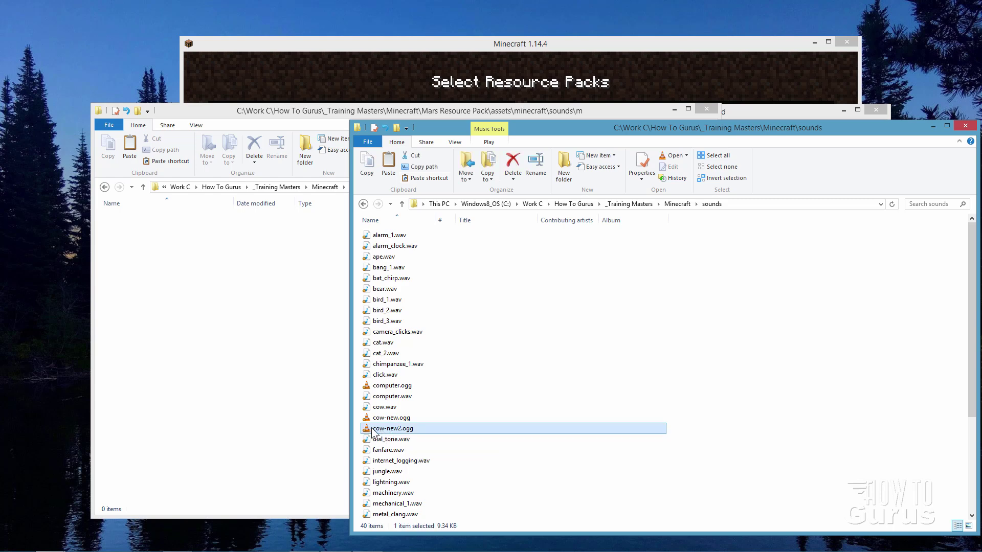
pyautogui.moveTo(373, 431); pyautogui.dragTo(234, 339)
pyautogui.click(270, 367)
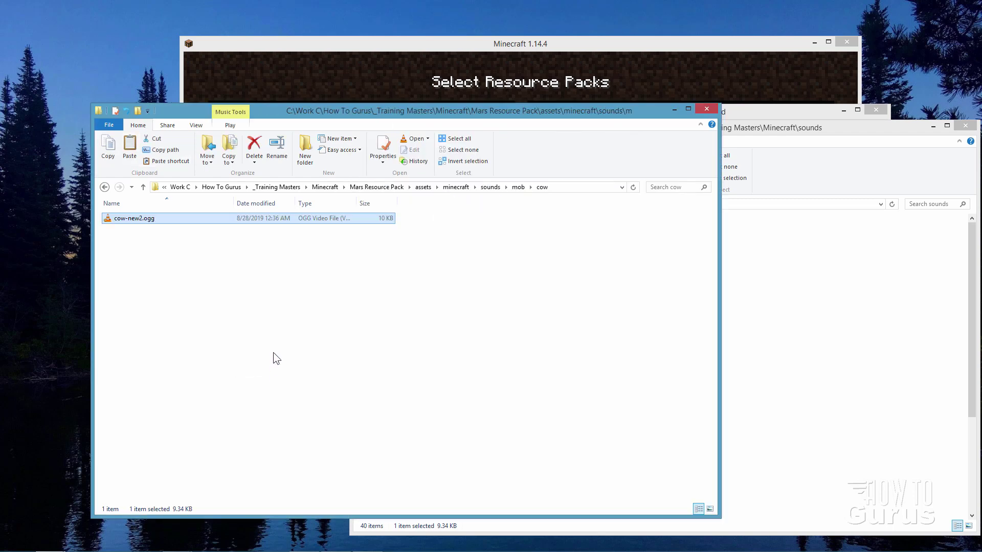
pyautogui.moveTo(631, 112); pyautogui.dragTo(610, 158)
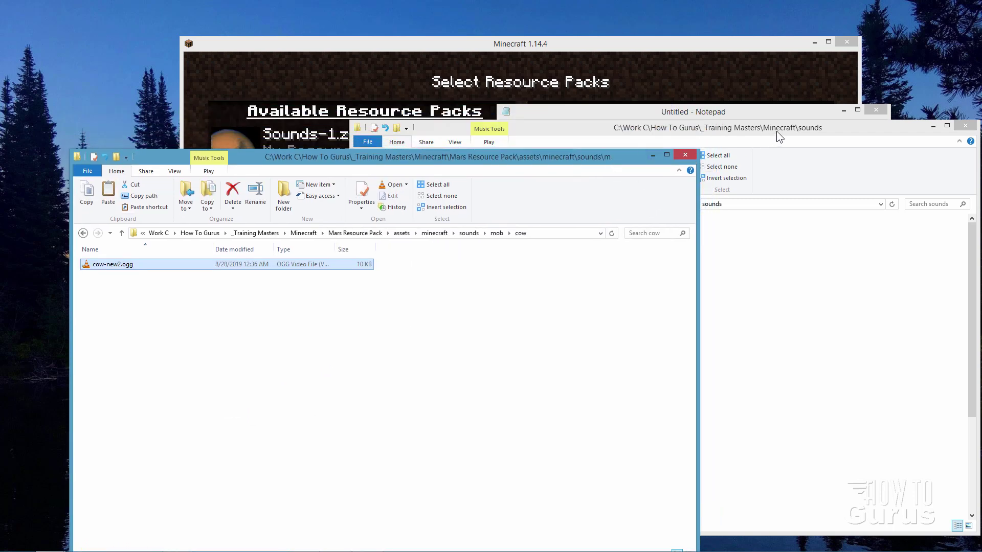
pyautogui.click(762, 128)
pyautogui.moveTo(762, 128); pyautogui.dragTo(820, 210)
pyautogui.moveTo(601, 160); pyautogui.dragTo(613, 179)
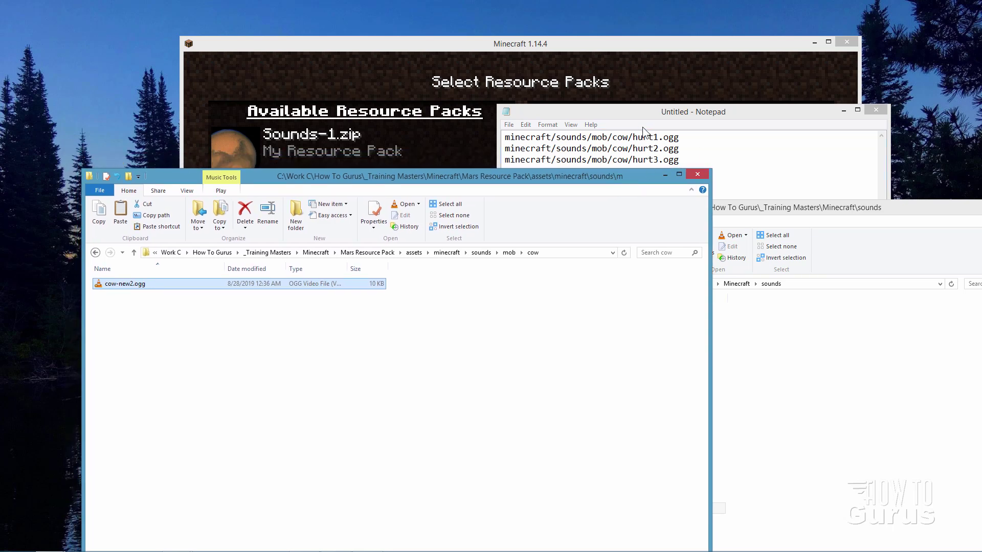
pyautogui.moveTo(643, 112); pyautogui.dragTo(546, 62)
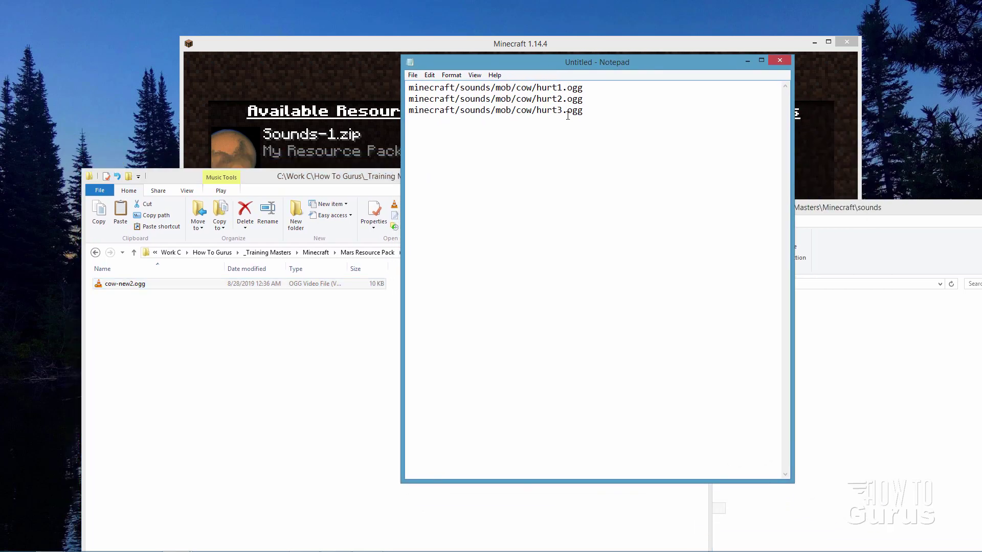
# Rename the copied cow-new2.ogg to hurt1.ogg
pyautogui.click(206, 321)
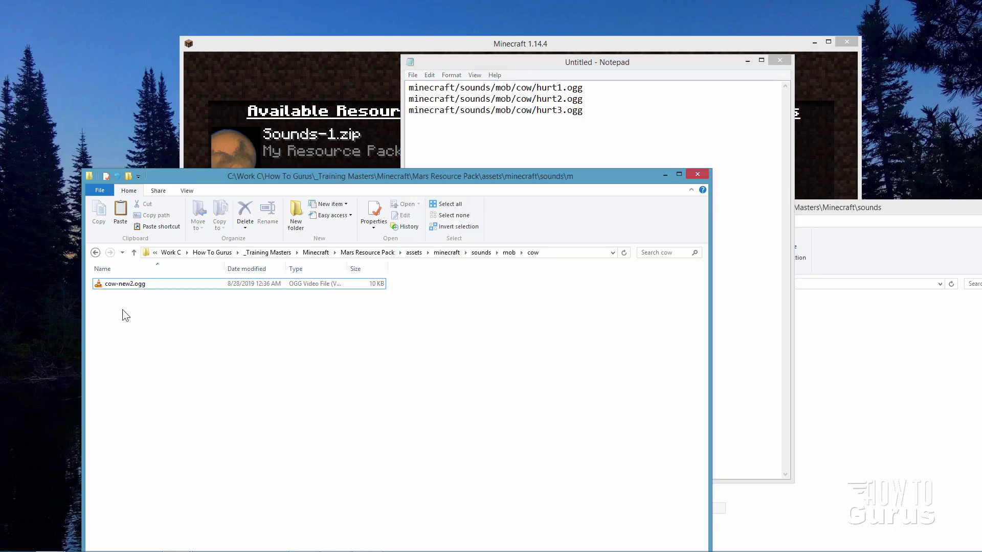
pyautogui.click(118, 287)
pyautogui.click(122, 285)
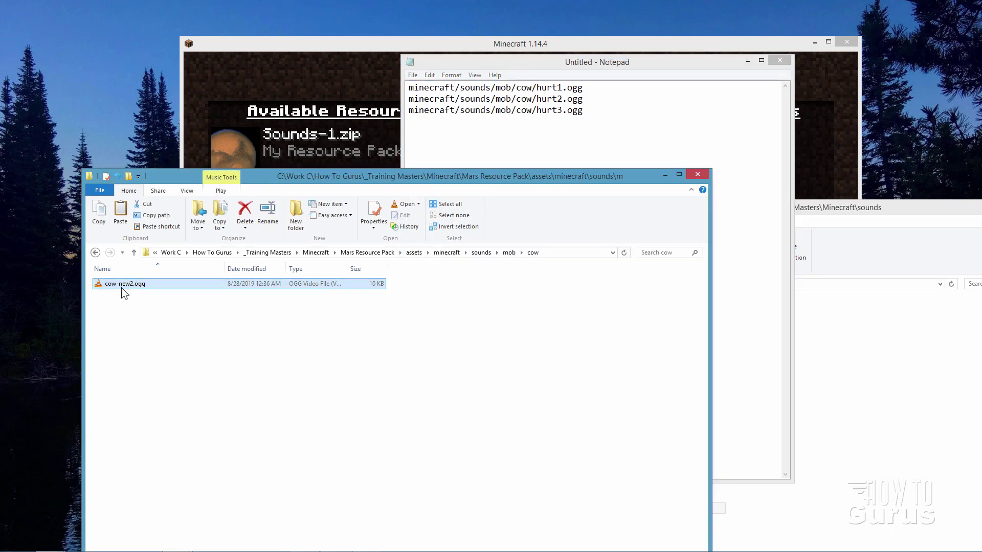
pyautogui.write('hurt1')
pyautogui.click(419, 344)
# Copy cow-new2.ogg into the cow folder again and rename it hurt2.ogg
pyautogui.click(825, 325)
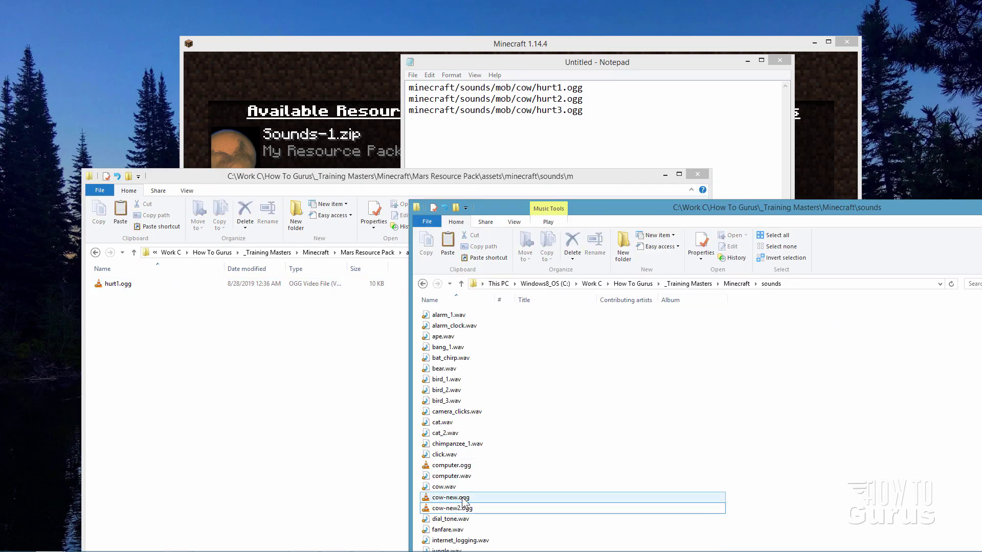
pyautogui.moveTo(458, 508); pyautogui.dragTo(301, 395)
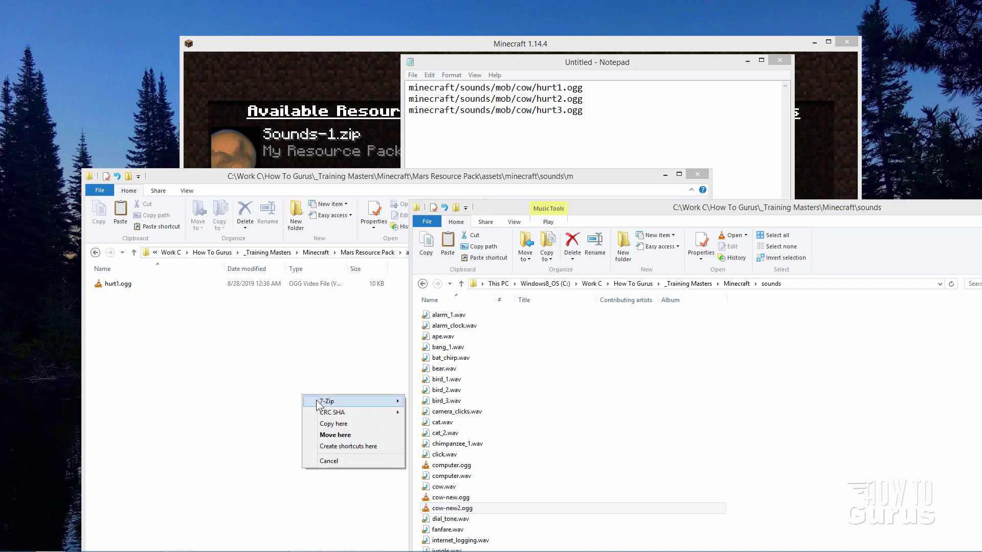
pyautogui.click(341, 424)
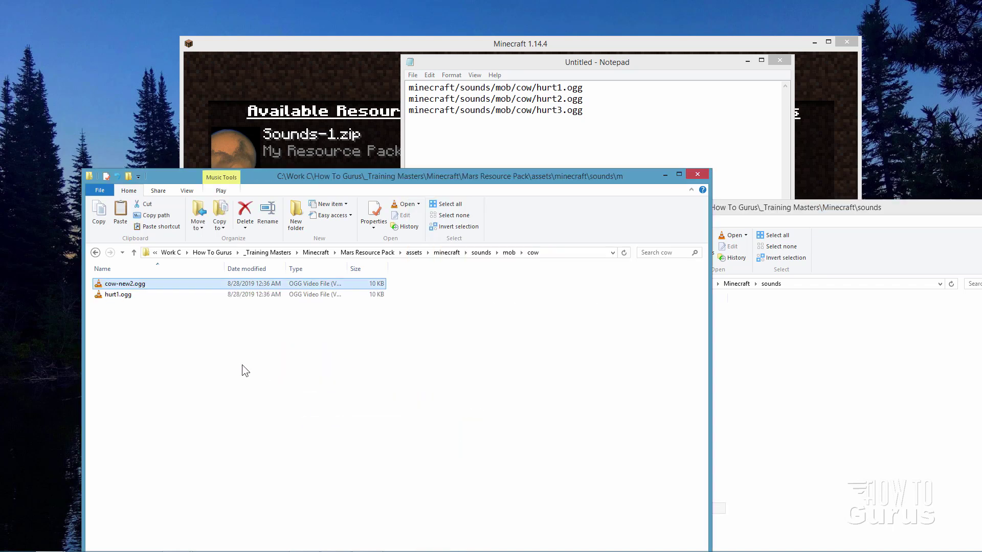
pyautogui.click(130, 286)
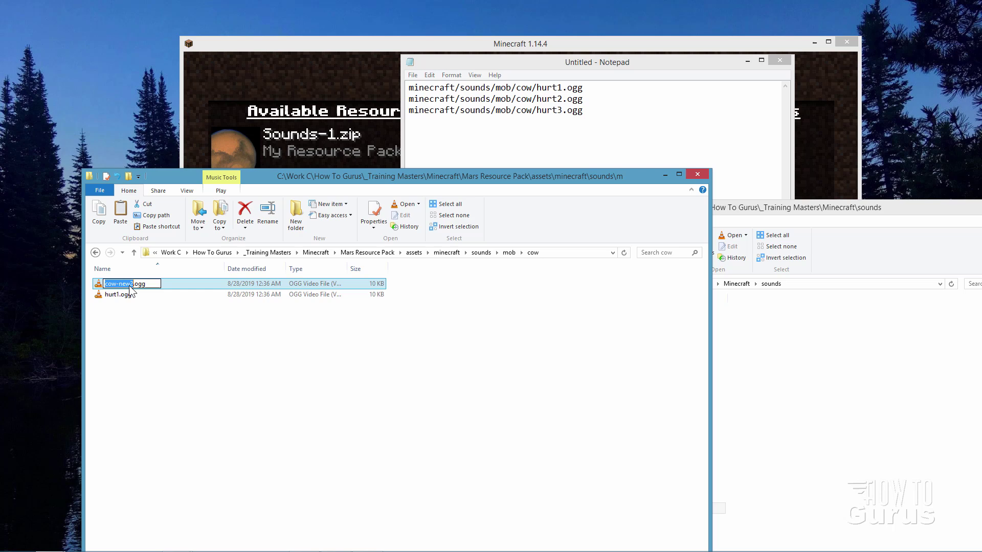
pyautogui.write('hurt')
pyautogui.write('2')
pyautogui.press('Return')
# Add a third copy named hurt3.ogg, then minimise the sounds folder window
pyautogui.click(751, 377)
pyautogui.moveTo(465, 513); pyautogui.dragTo(270, 408)
pyautogui.click(307, 435)
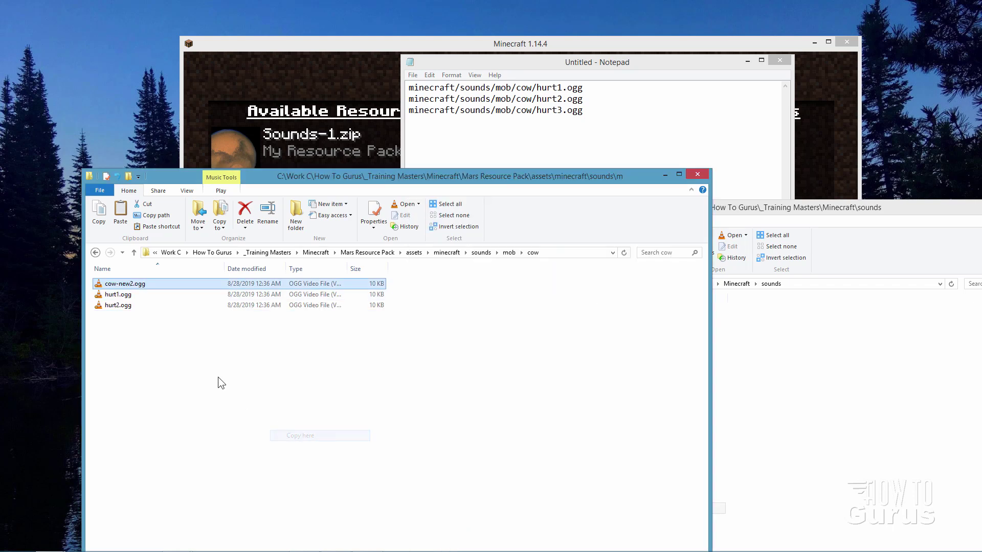
pyautogui.click(115, 288)
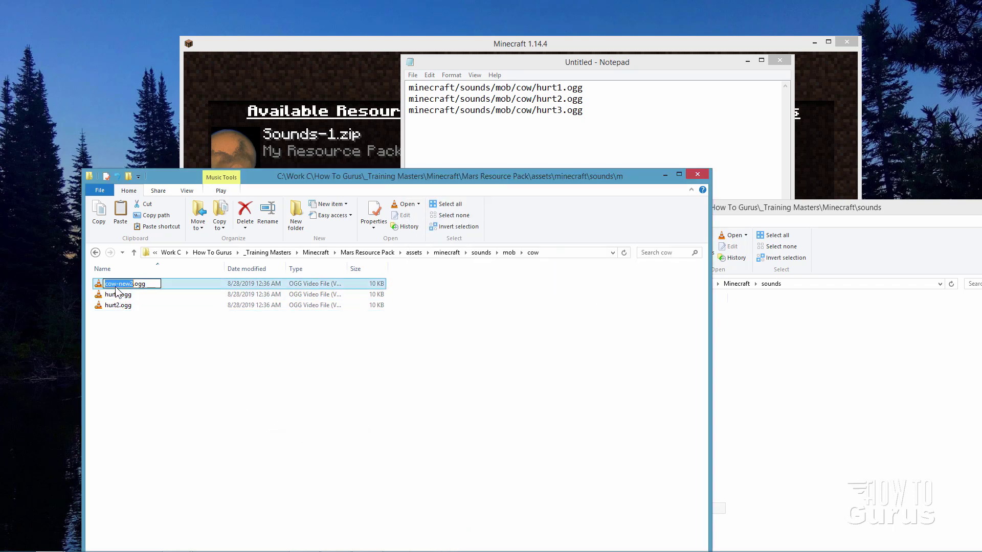
pyautogui.write('hurt3')
pyautogui.click(131, 351)
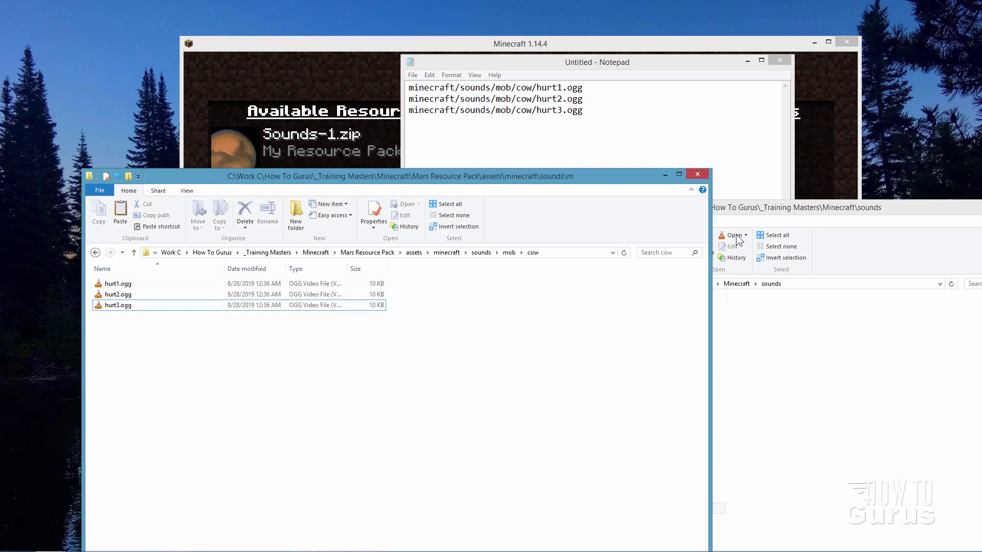
pyautogui.click(798, 213)
pyautogui.moveTo(815, 210); pyautogui.dragTo(780, 211)
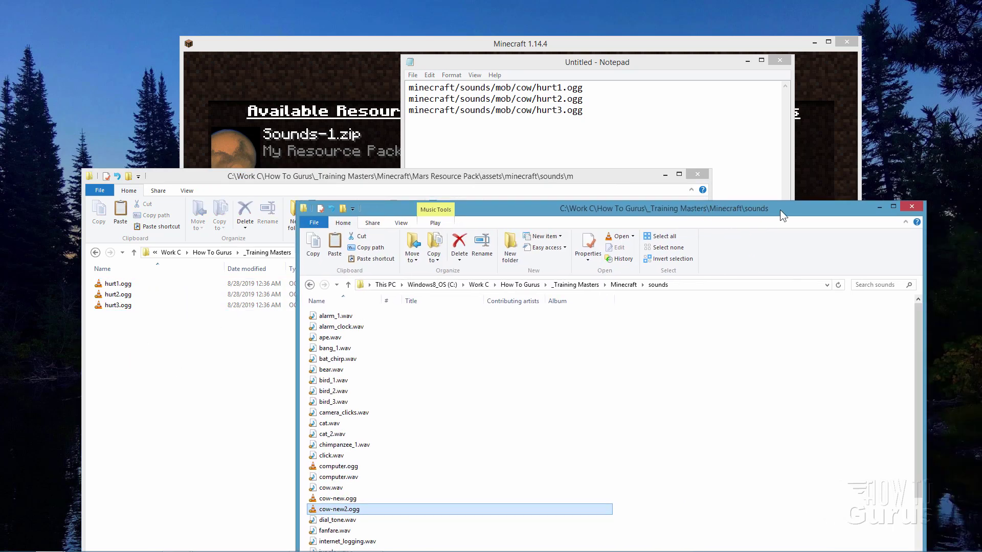
pyautogui.click(877, 207)
# Select hurt3.ogg in the cow folder and close the Notepad list of sound paths
pyautogui.moveTo(631, 176); pyautogui.dragTo(654, 139)
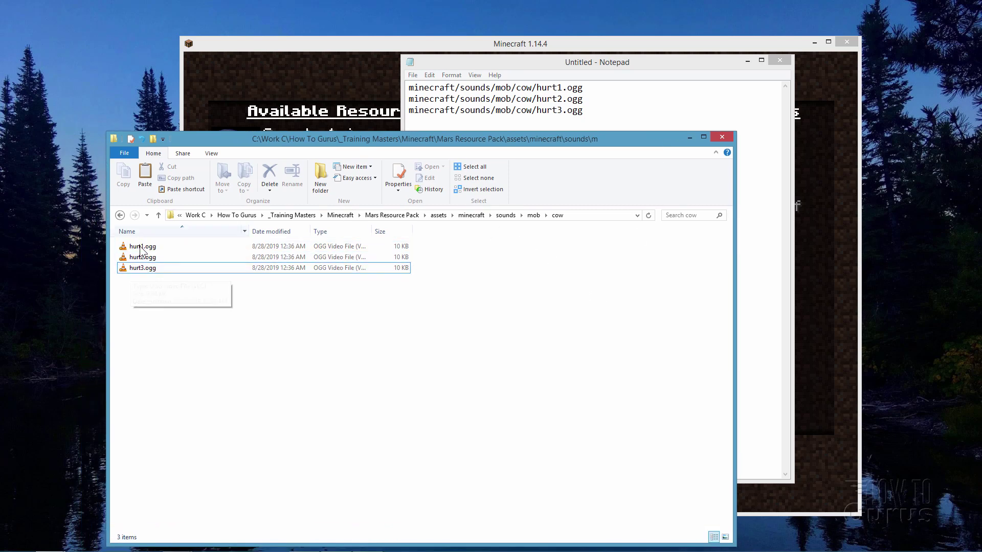
pyautogui.click(153, 268)
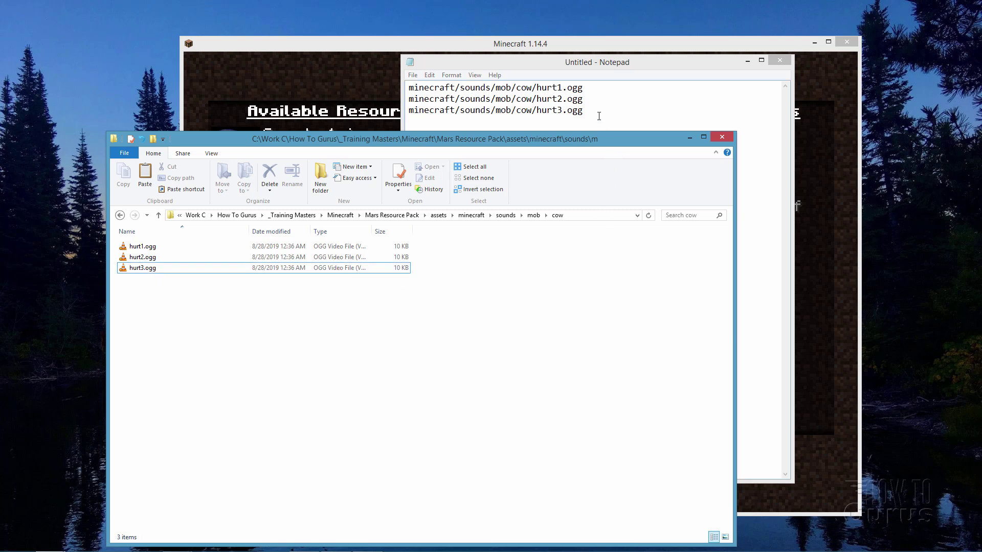
pyautogui.moveTo(584, 87); pyautogui.dragTo(409, 85)
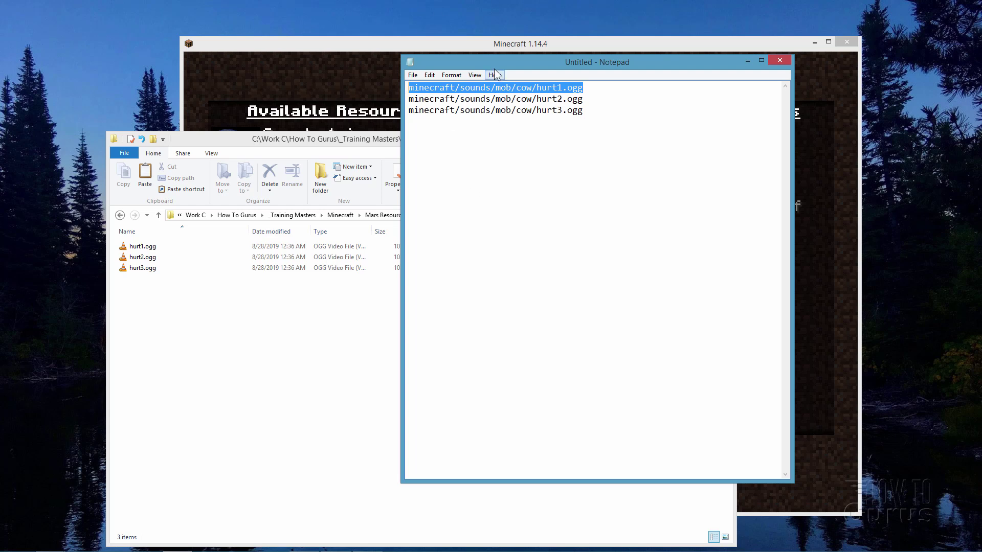
pyautogui.moveTo(494, 69); pyautogui.dragTo(707, 77)
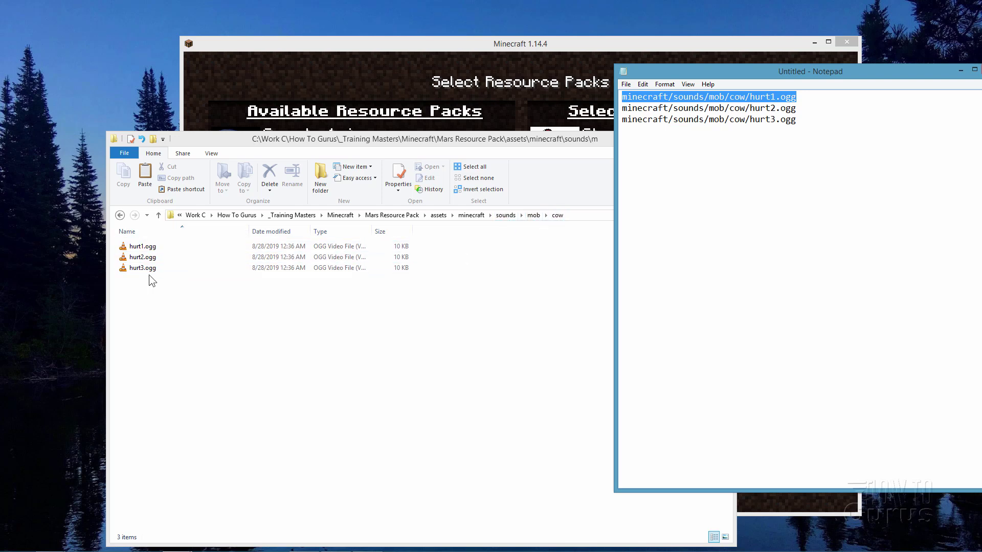
pyautogui.moveTo(700, 76); pyautogui.dragTo(483, 97)
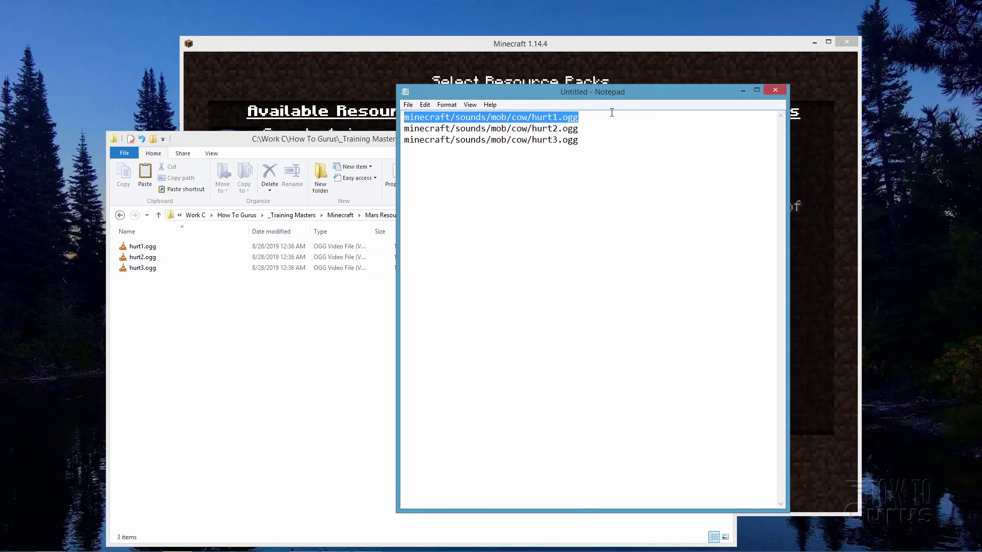
pyautogui.click(775, 90)
# Discard the Notepad text and go up to the Mars Resource Pack folder
pyautogui.click(523, 283)
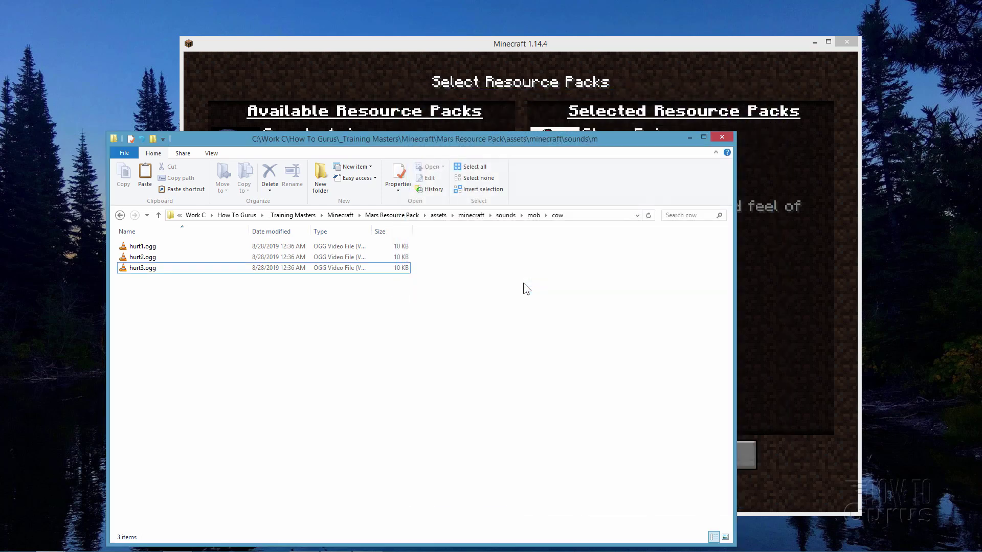
pyautogui.click(439, 218)
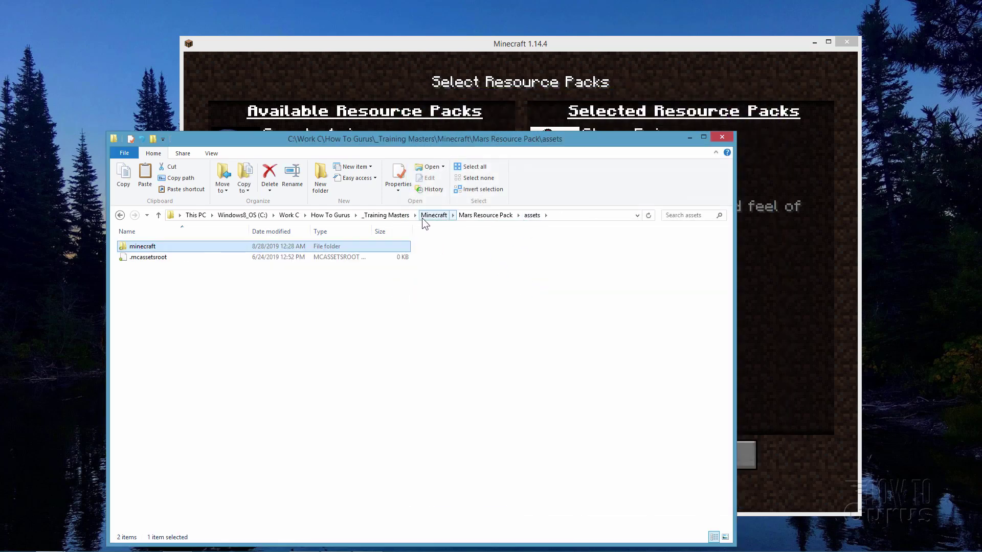
pyautogui.click(465, 216)
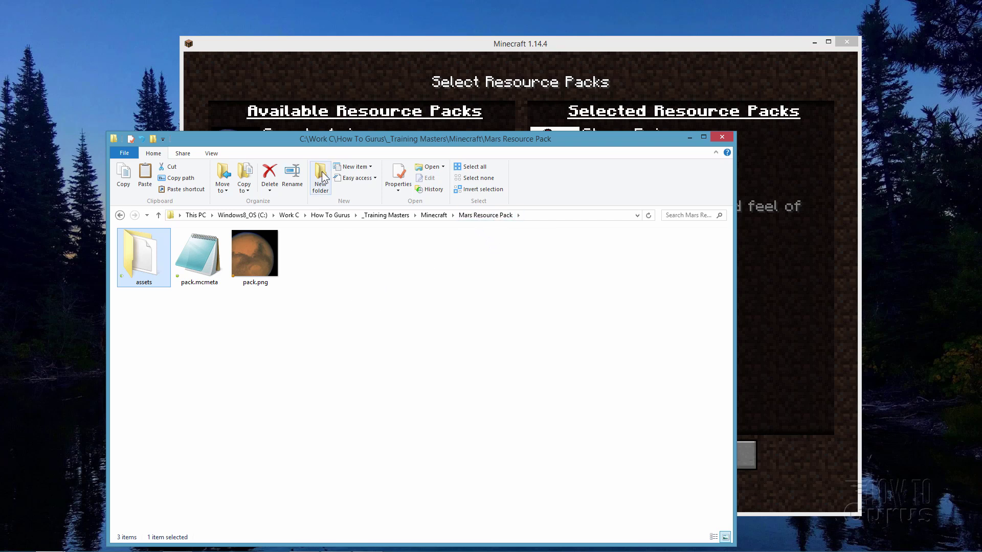
pyautogui.click(161, 340)
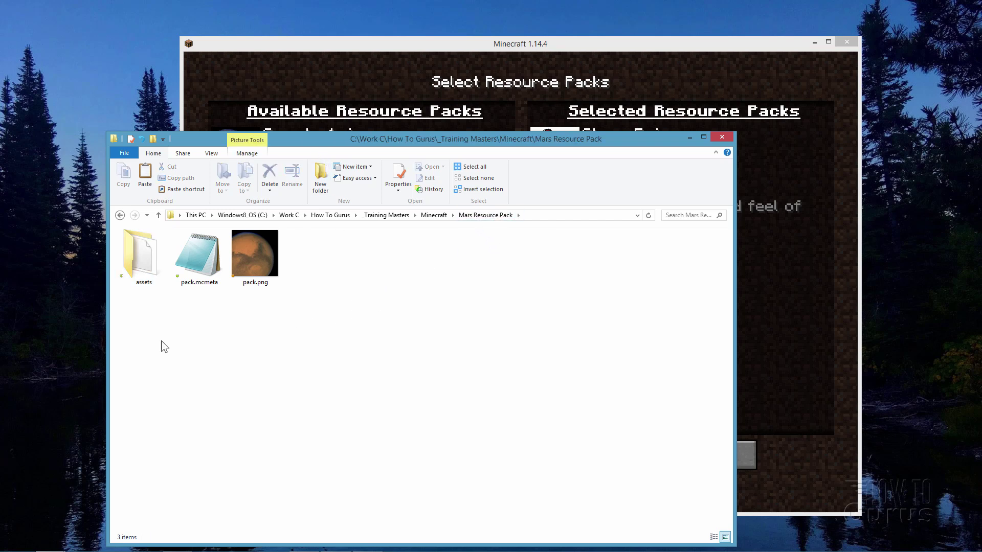
# Check the sounds in assets\minecraft\sounds\mob\cow, then return to Mars Resource Pack
pyautogui.doubleClick(144, 261)
pyautogui.click(129, 247)
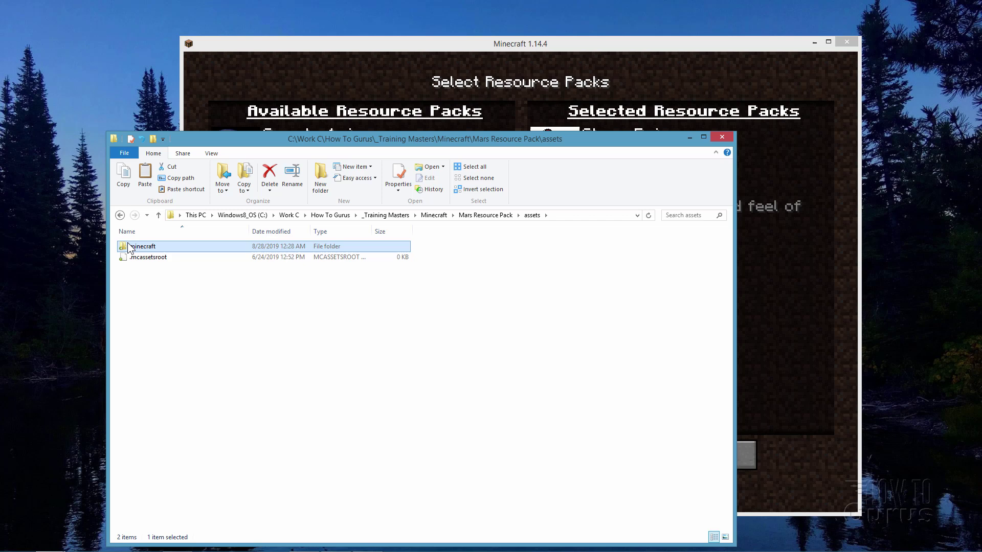
pyautogui.doubleClick(130, 248)
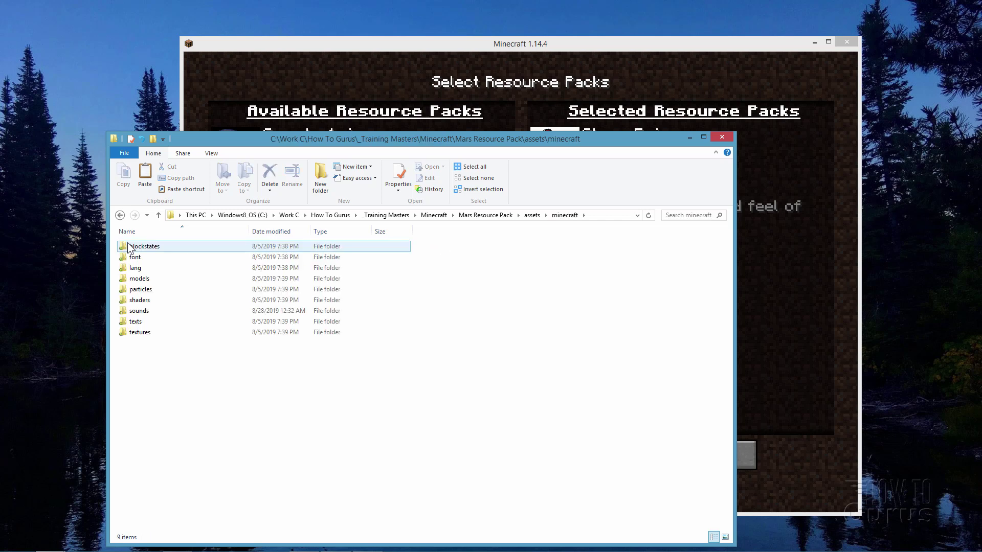
pyautogui.doubleClick(123, 310)
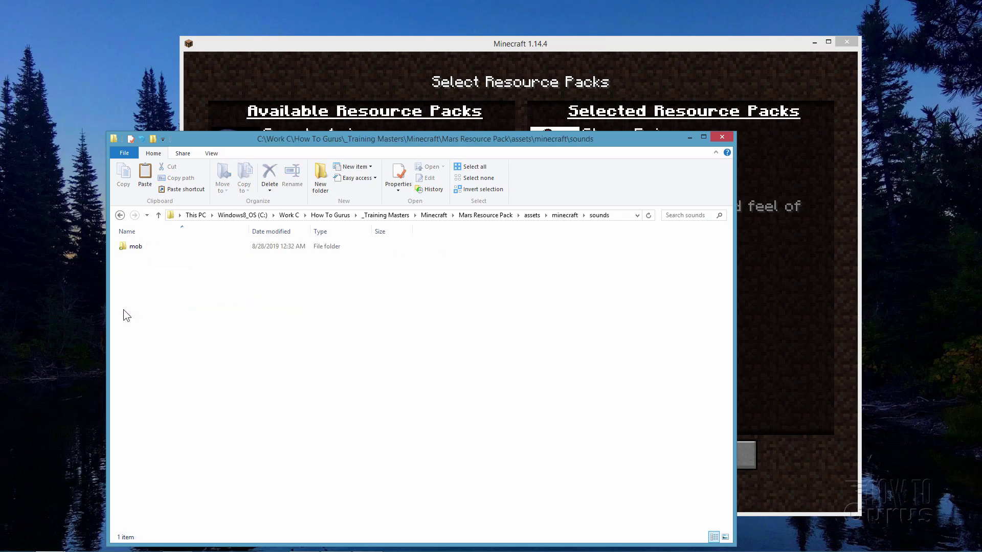
pyautogui.doubleClick(119, 247)
pyautogui.doubleClick(122, 246)
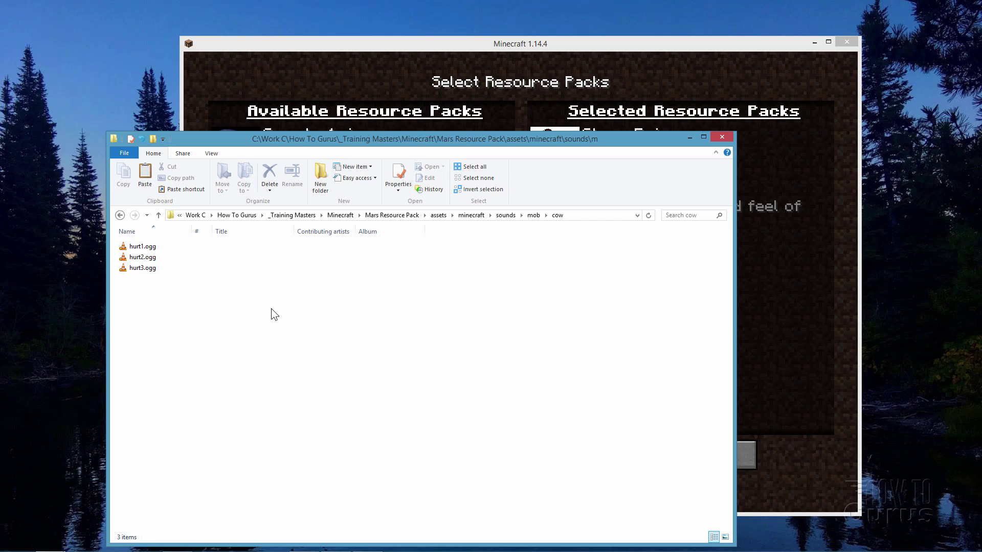
pyautogui.click(416, 214)
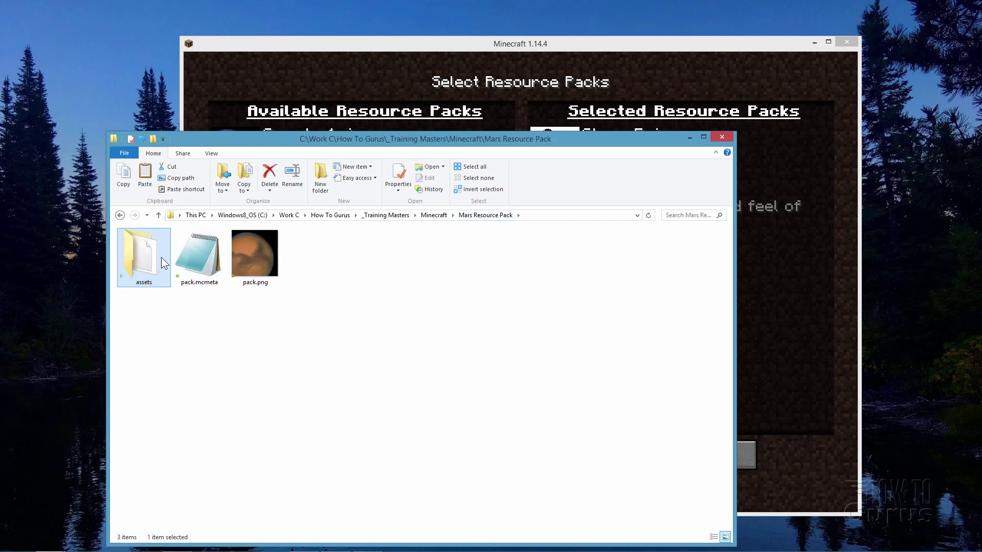
# Archive assets, pack.mcmeta and pack.png into sounds2.zip with 7-Zip's Add to archive
pyautogui.keyDown('ctrl'); pyautogui.click(201, 265); pyautogui.keyUp('ctrl')
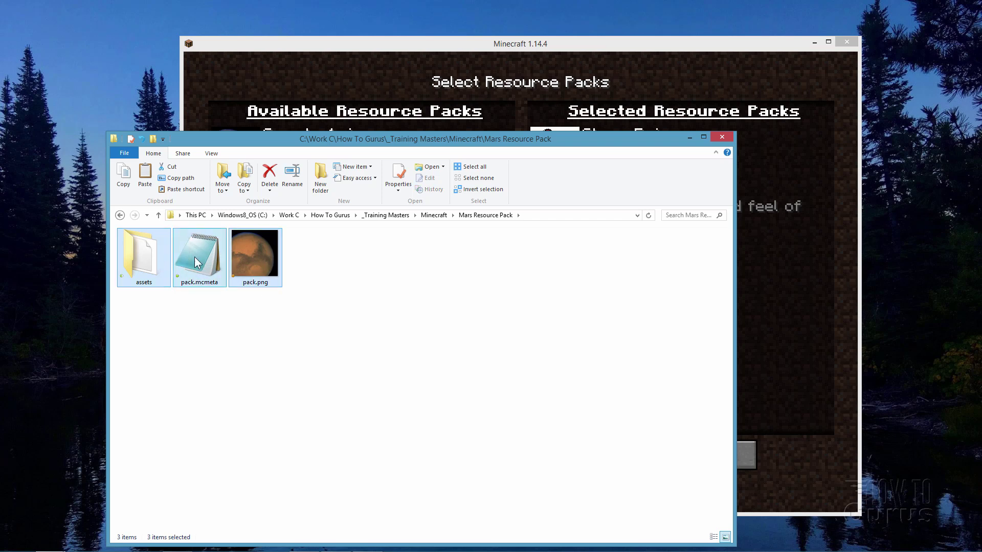
pyautogui.rightClick(247, 252)
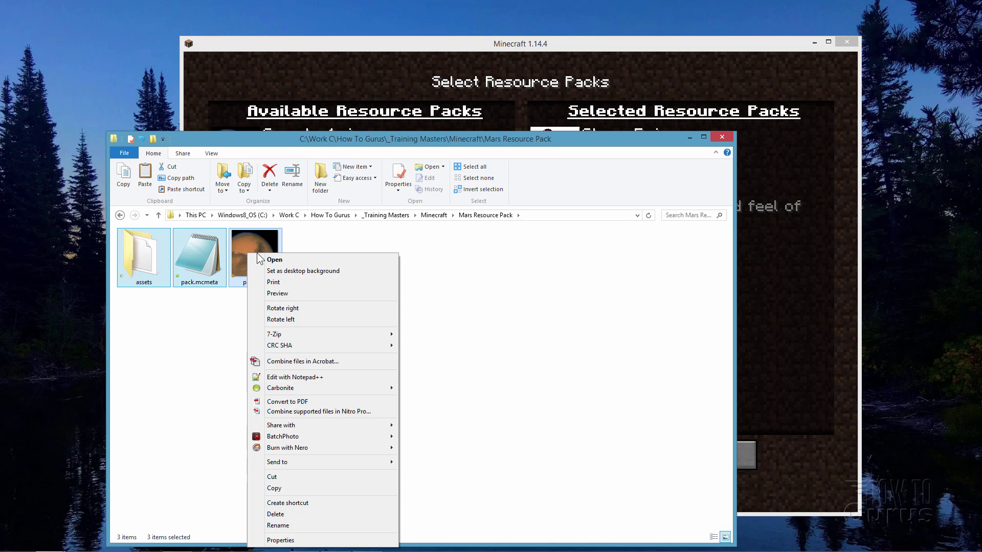
pyautogui.moveTo(331, 336)
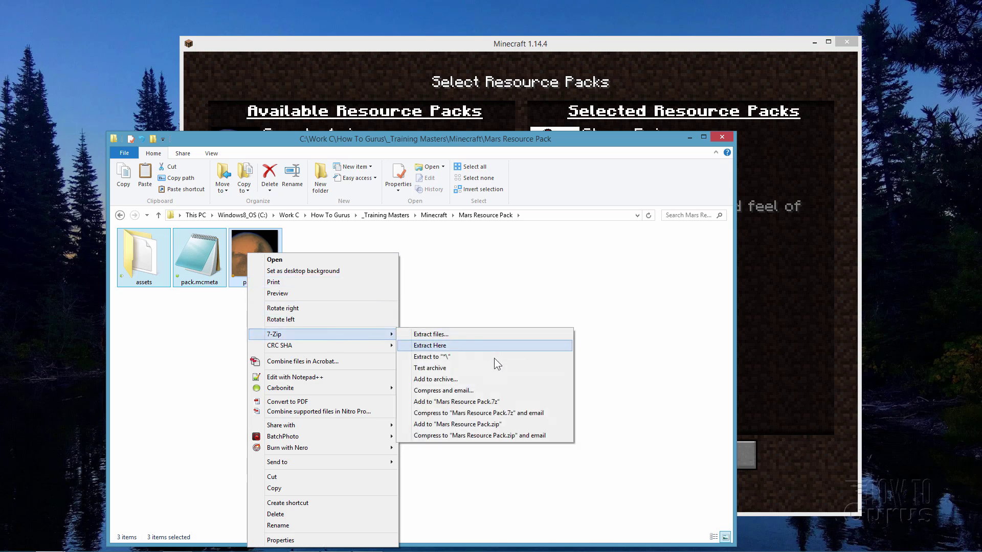
pyautogui.click(445, 379)
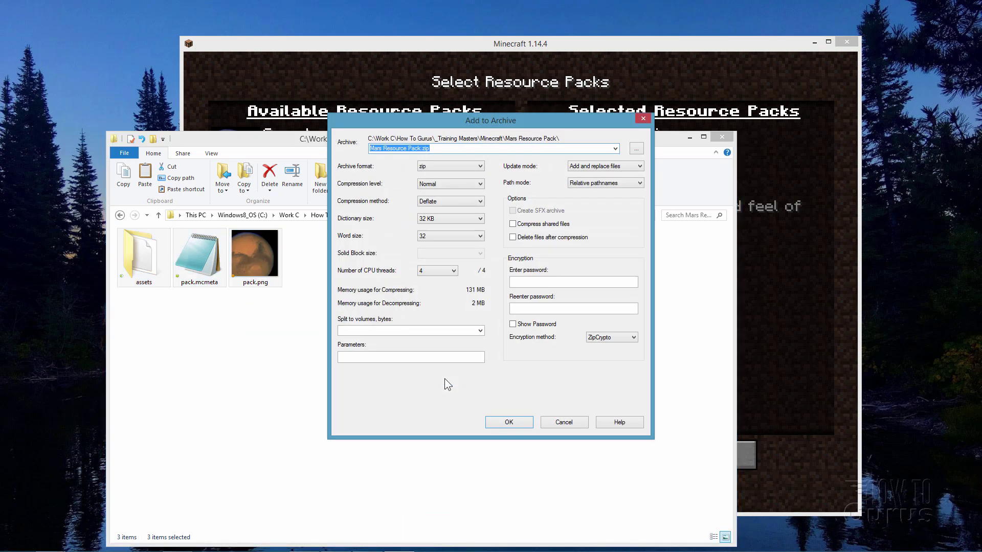
pyautogui.write('soujn')
pyautogui.press('Return')
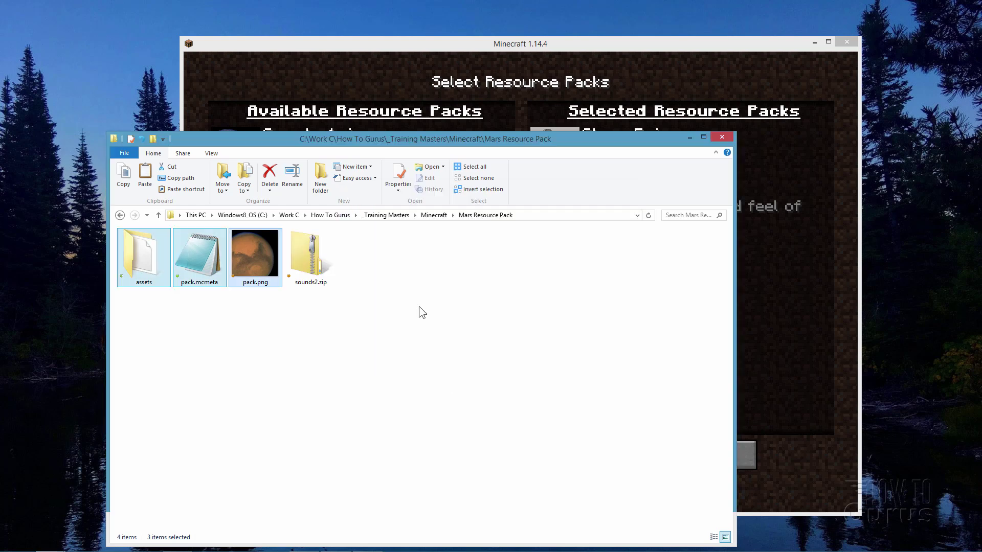
# Select sounds2.zip and open Minecraft's resource pack folder
pyautogui.click(385, 316)
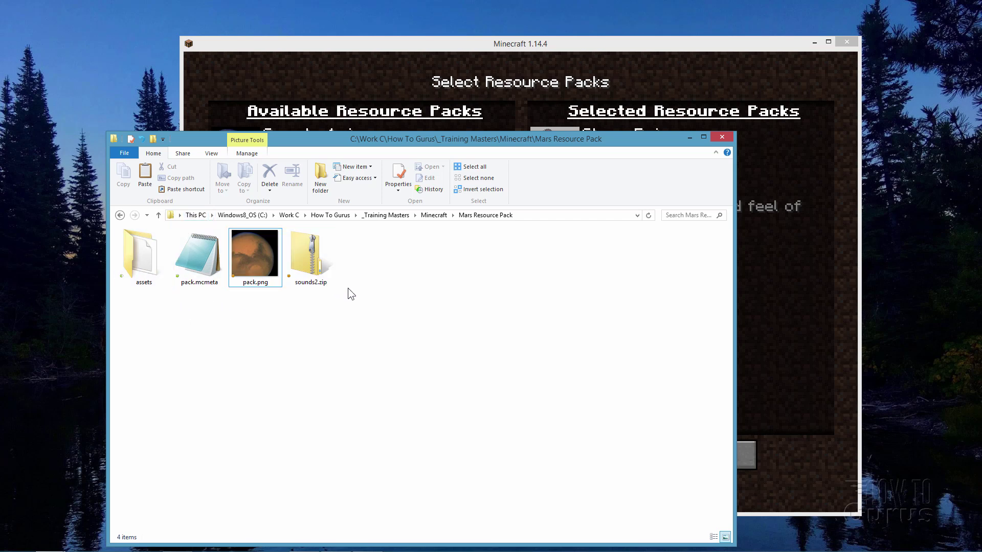
pyautogui.moveTo(360, 143); pyautogui.dragTo(301, 114)
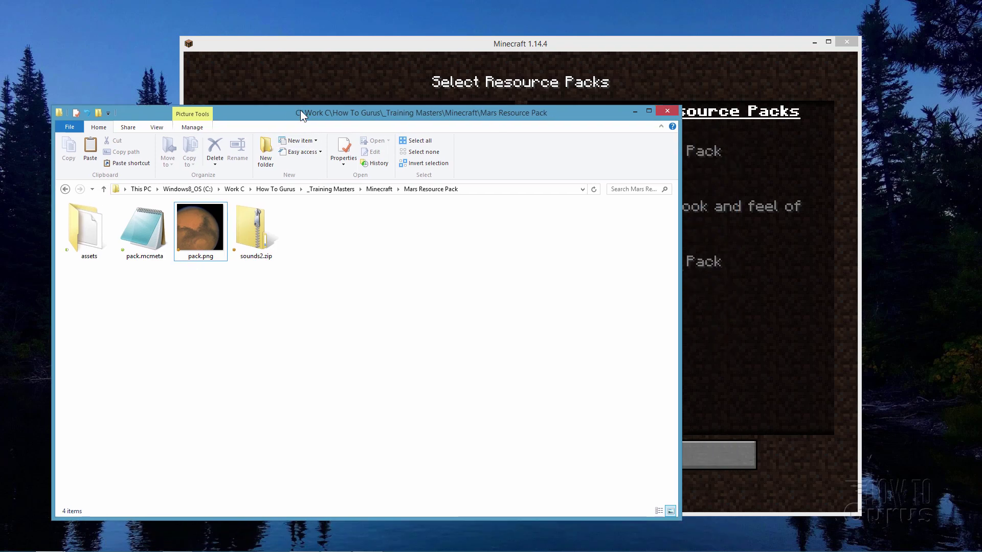
pyautogui.click(263, 226)
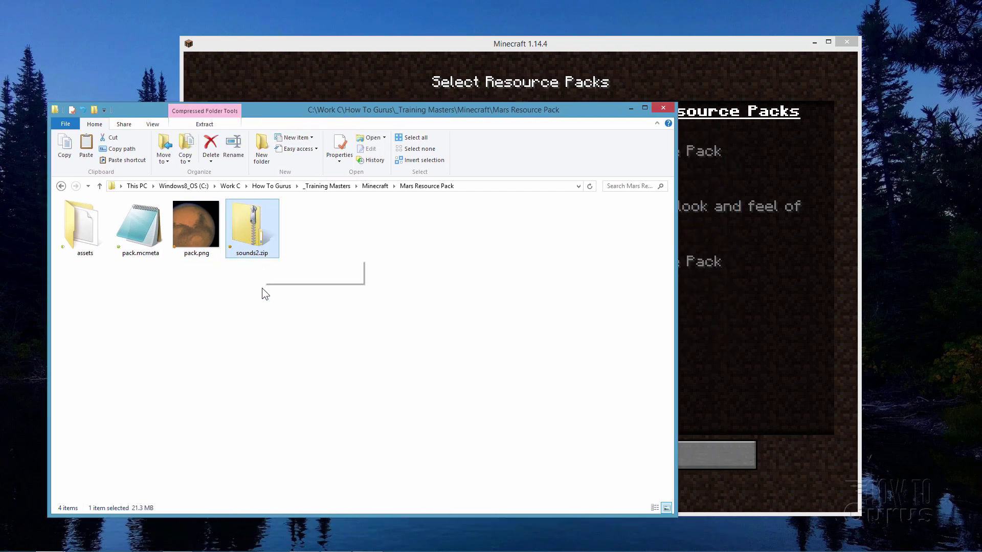
pyautogui.click(553, 51)
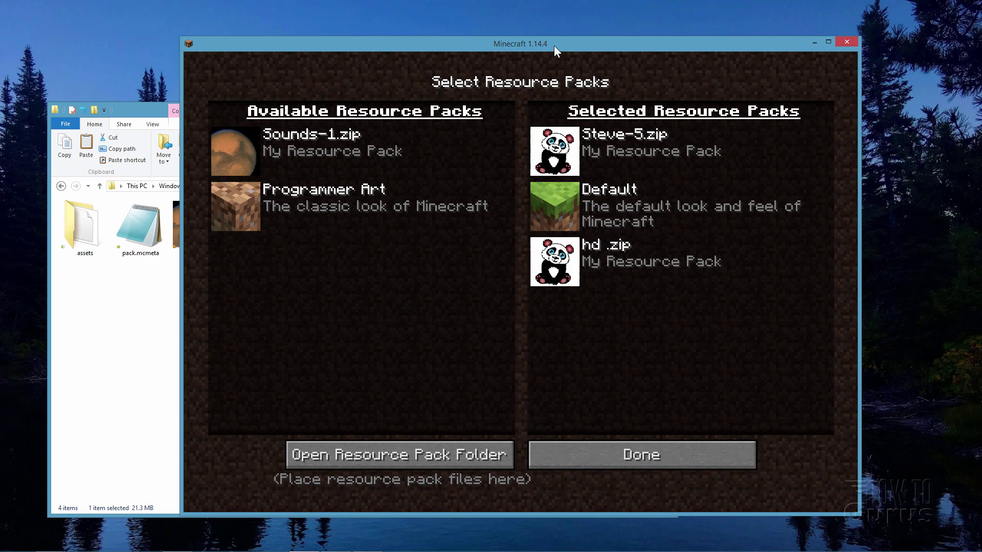
pyautogui.click(379, 455)
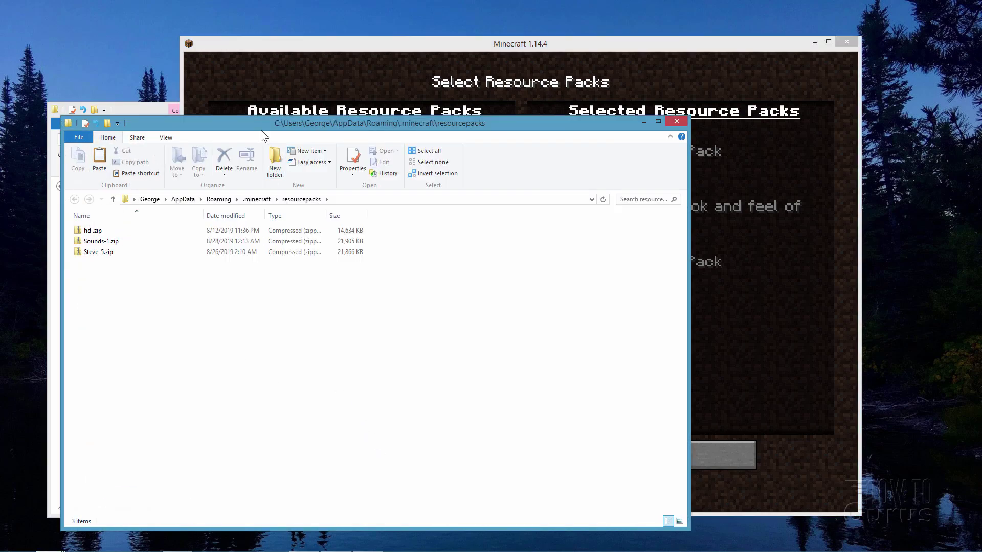
# Copy sounds2.zip into the resourcepacks folder and minimize both Explorer windows
pyautogui.moveTo(260, 130); pyautogui.dragTo(486, 147)
pyautogui.click(164, 119)
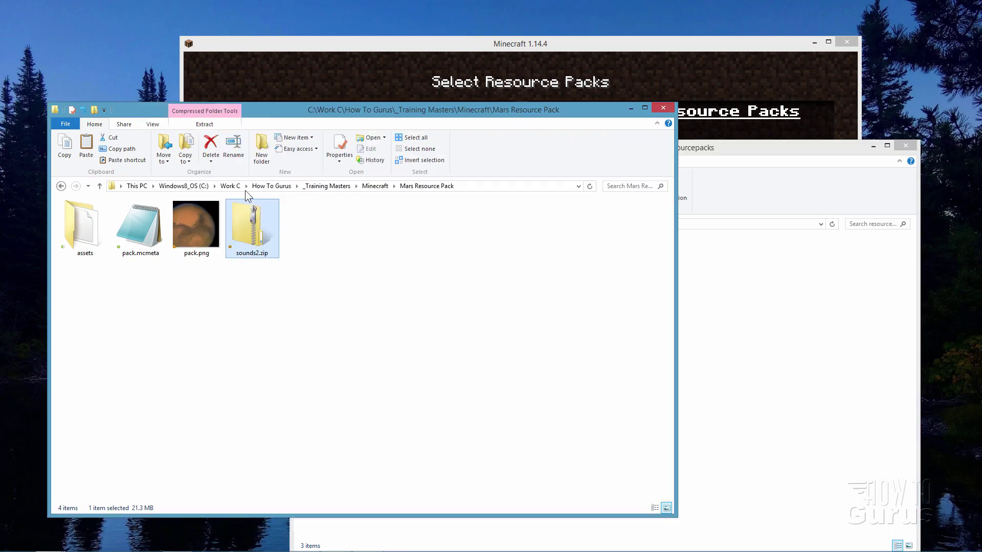
pyautogui.moveTo(251, 226); pyautogui.dragTo(742, 333)
pyautogui.click(783, 377)
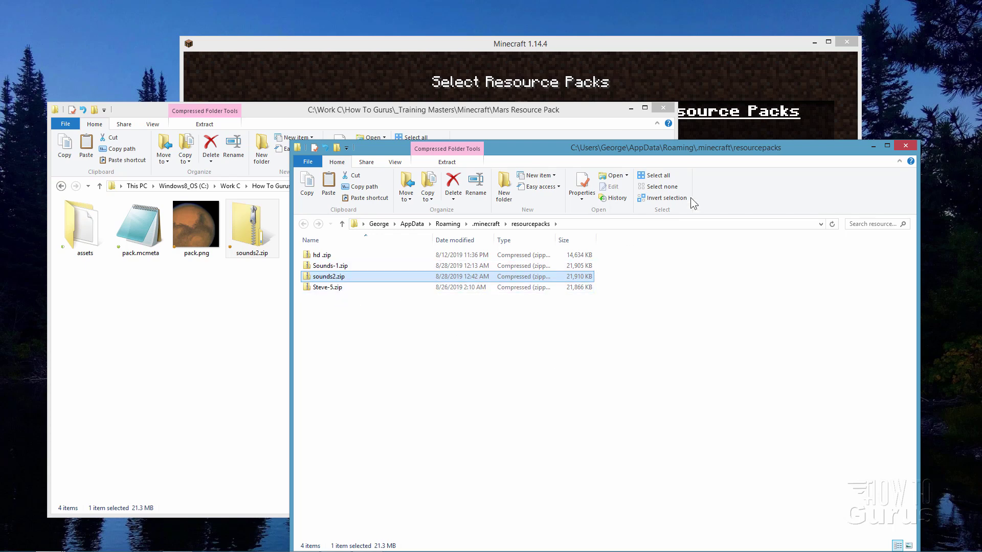
pyautogui.moveTo(730, 155); pyautogui.dragTo(692, 152)
pyautogui.click(835, 145)
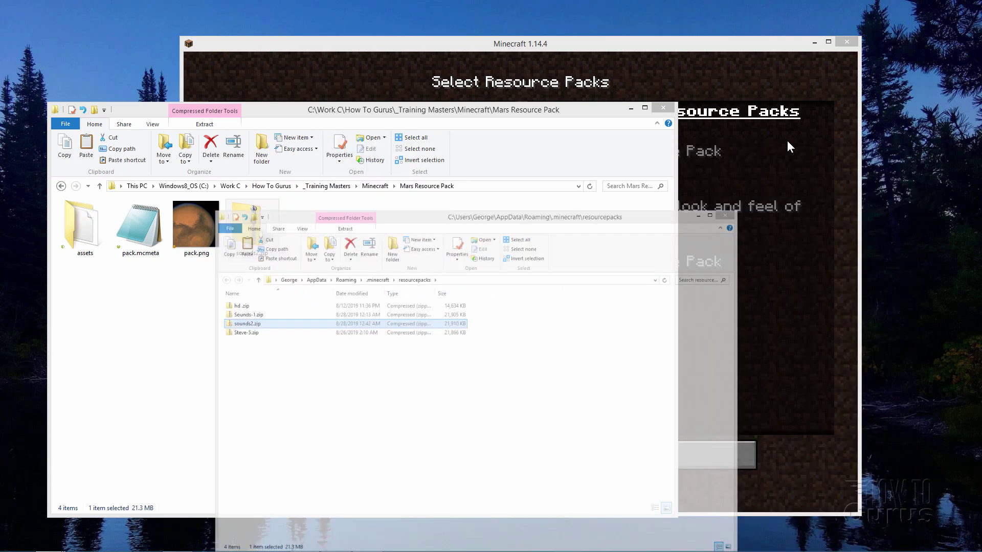
pyautogui.click(630, 108)
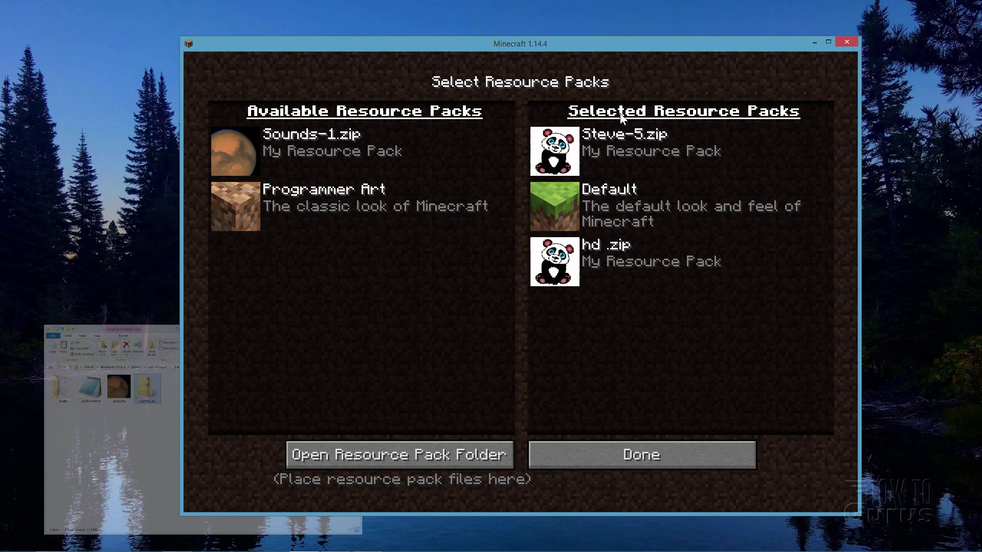
# Enable sounds2.zip as a selected resource pack, reload resources and return to the game
pyautogui.click(623, 452)
pyautogui.click(526, 410)
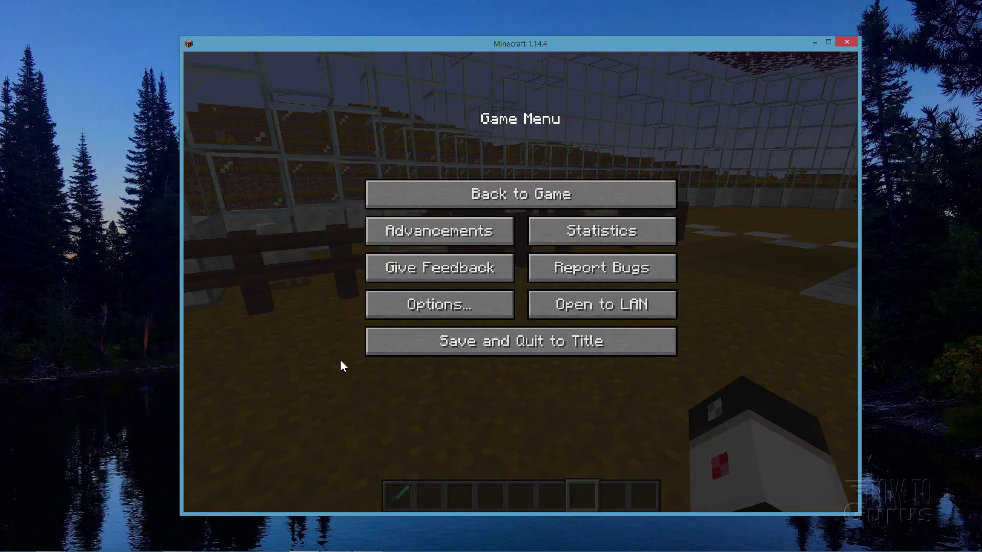
pyautogui.click(452, 301)
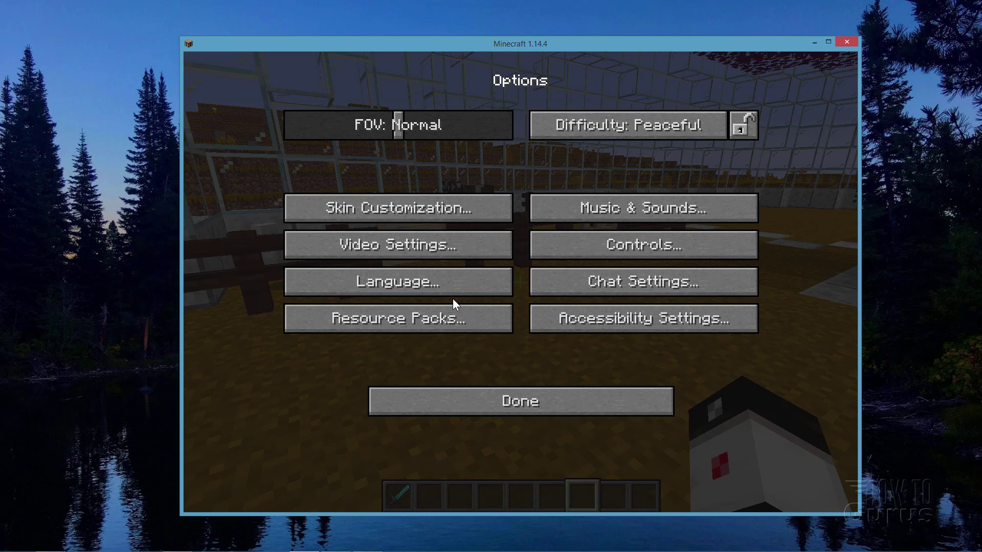
pyautogui.click(408, 319)
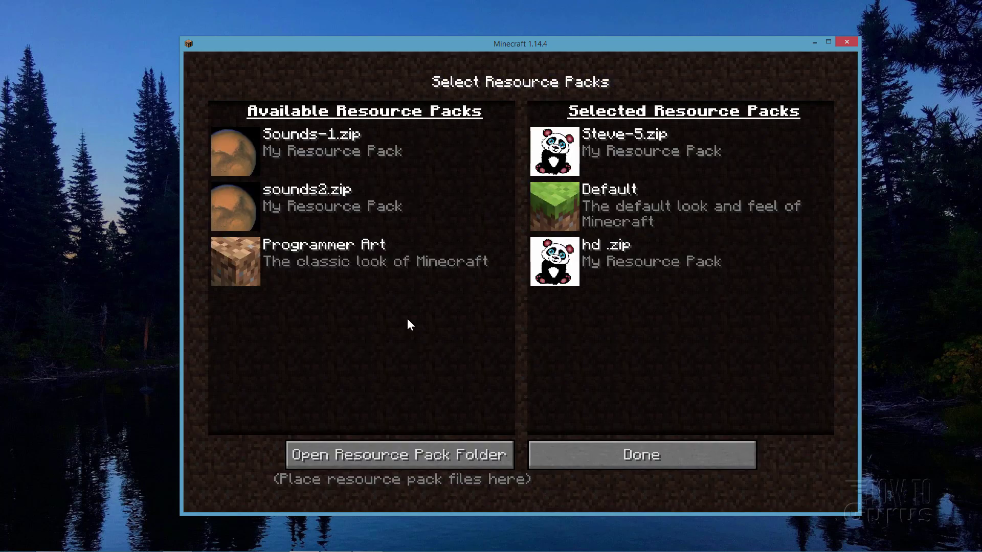
pyautogui.moveTo(314, 196)
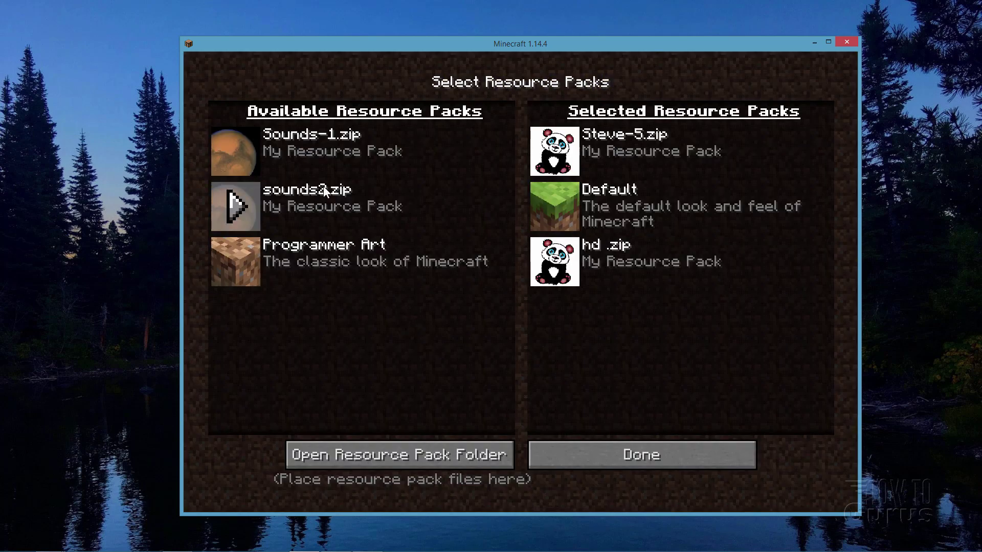
pyautogui.click(239, 206)
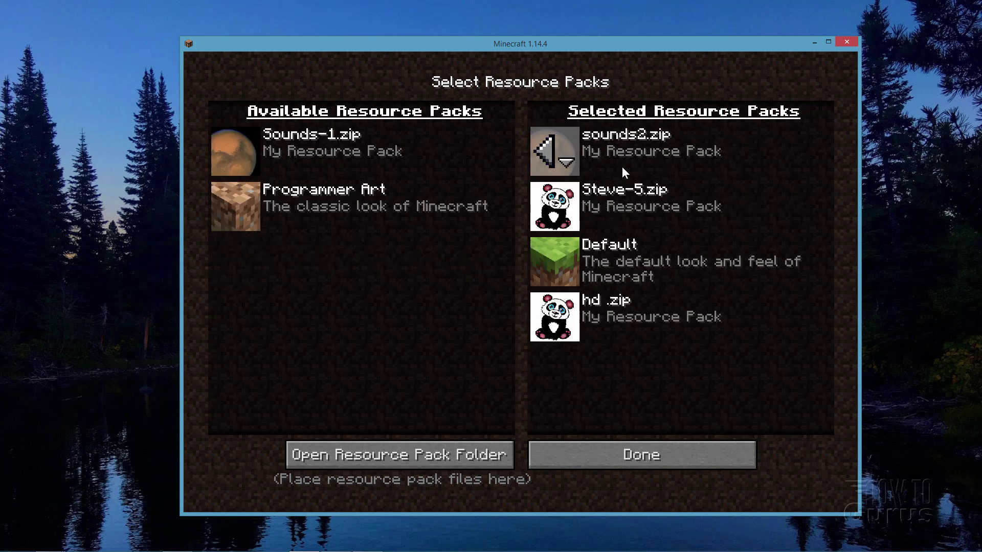
pyautogui.click(641, 453)
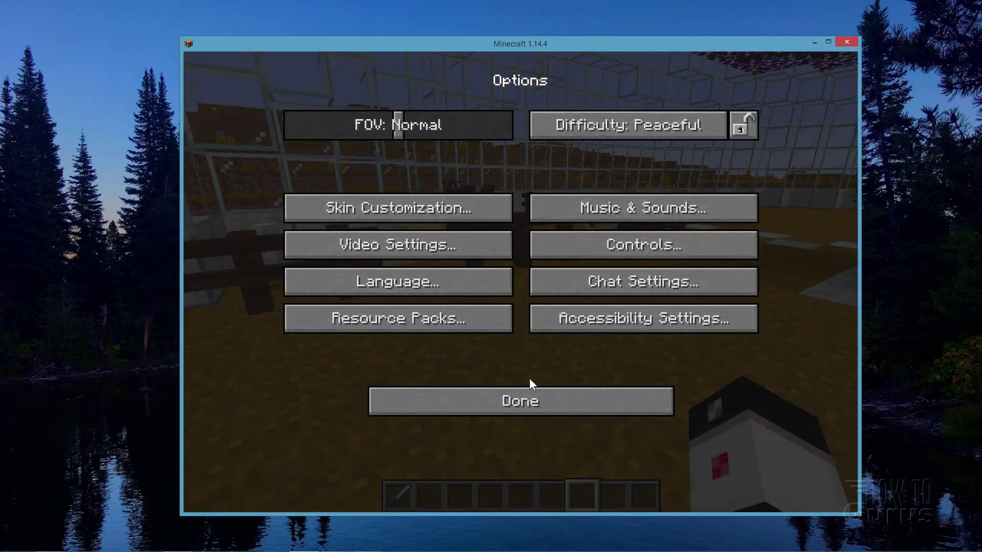
pyautogui.click(519, 400)
pyautogui.click(509, 197)
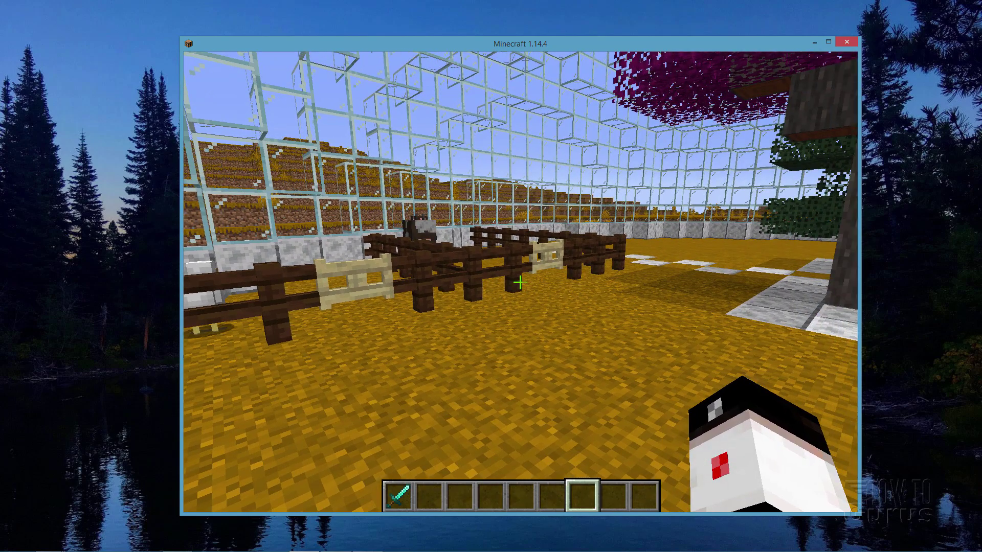
# Walk forward toward the fenced cow pen and look around
pyautogui.press('w')
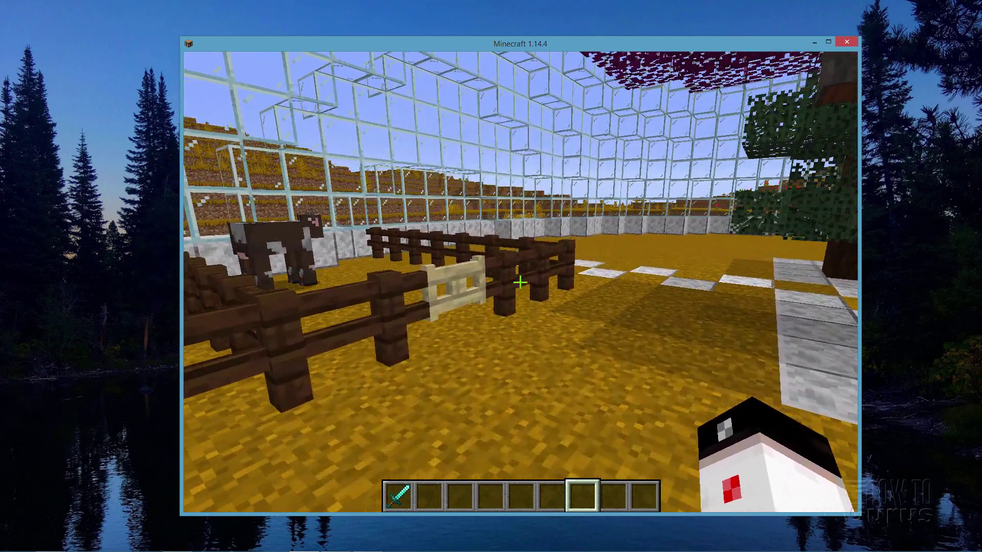
pyautogui.press('w')
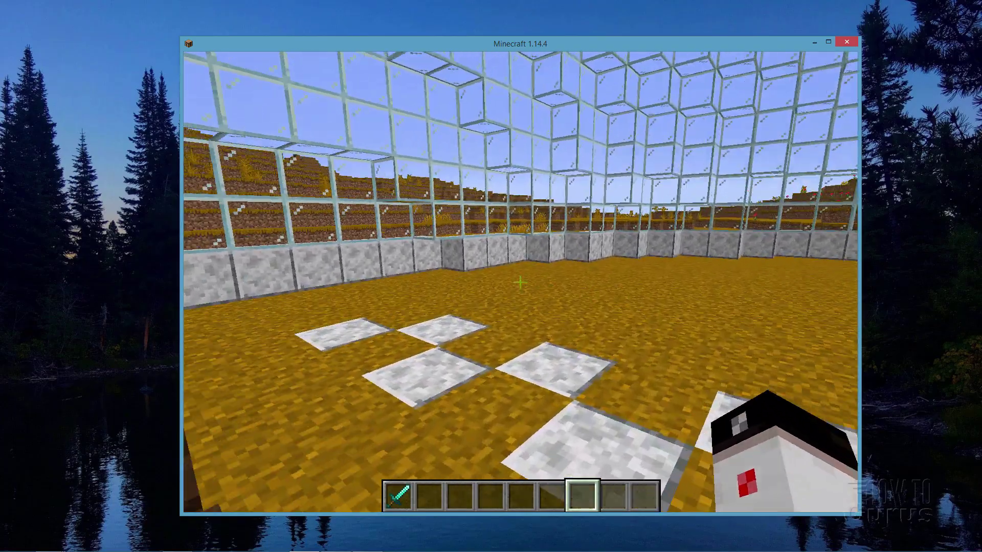
pyautogui.press('w')
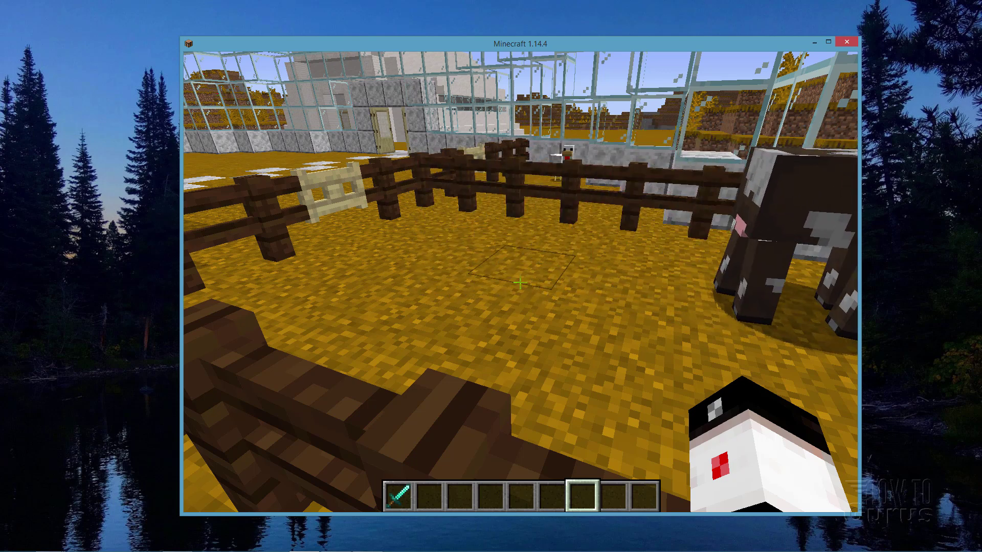
# Move Default to the top of the selected resource packs, above sounds2.zip, and reload
pyautogui.press('Escape')
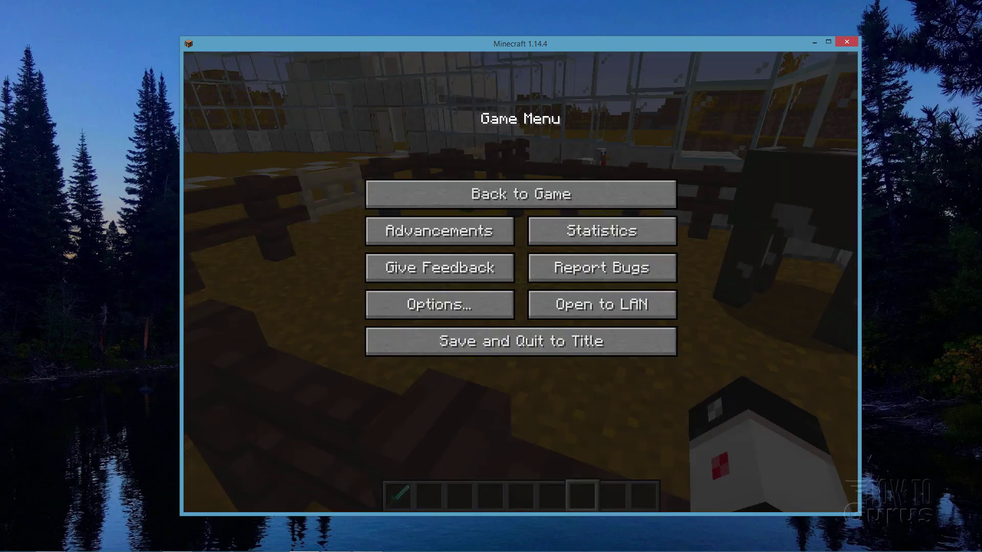
pyautogui.click(448, 303)
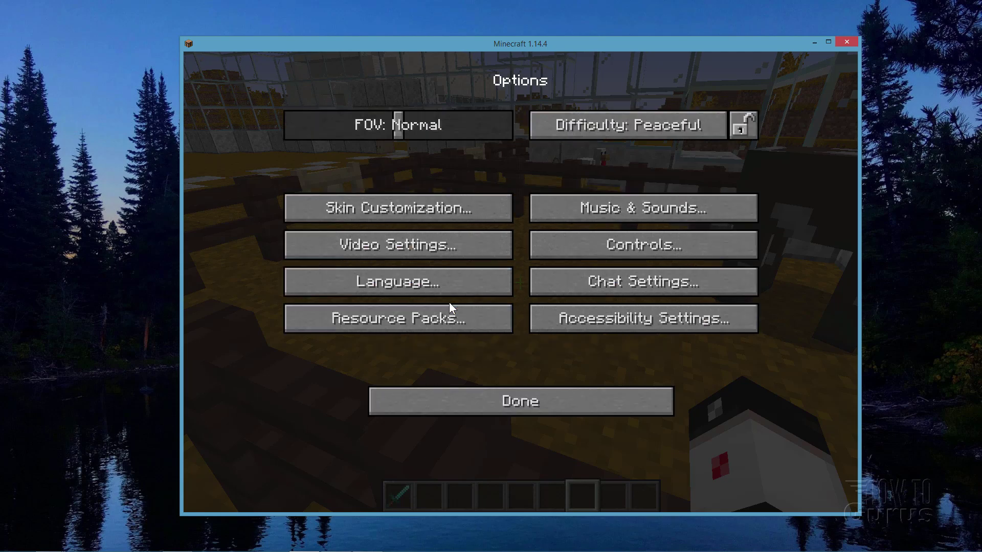
pyautogui.click(434, 331)
pyautogui.moveTo(616, 253)
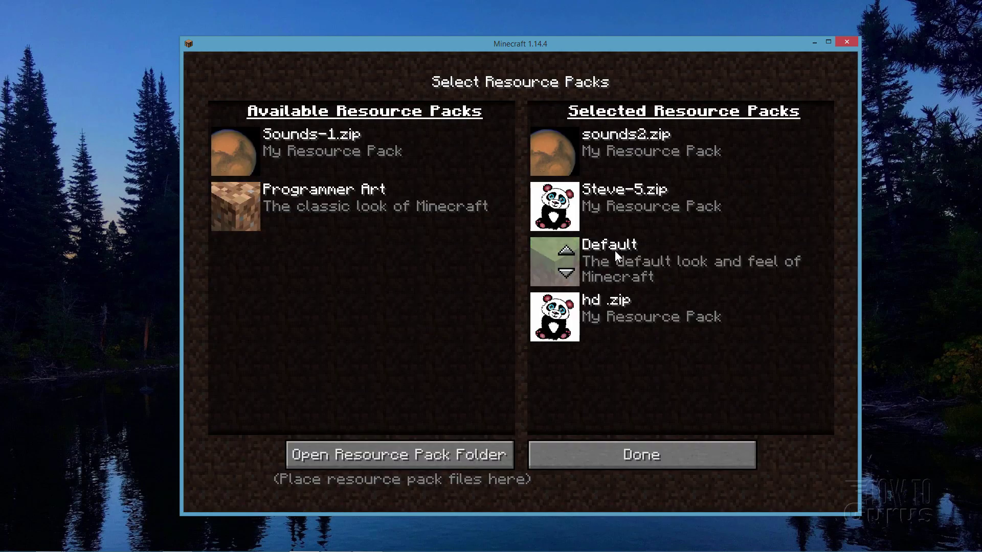
pyautogui.click(569, 250)
pyautogui.click(571, 195)
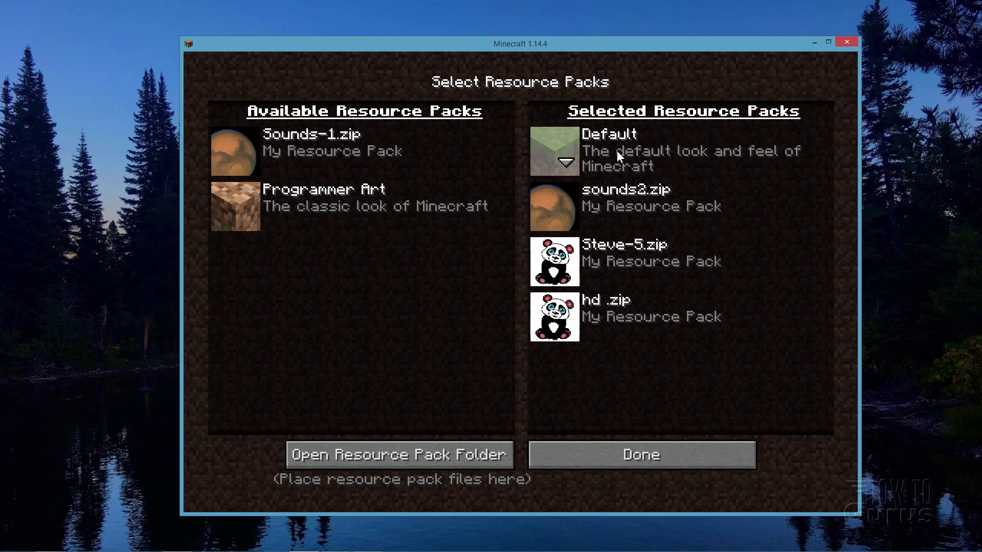
pyautogui.click(658, 456)
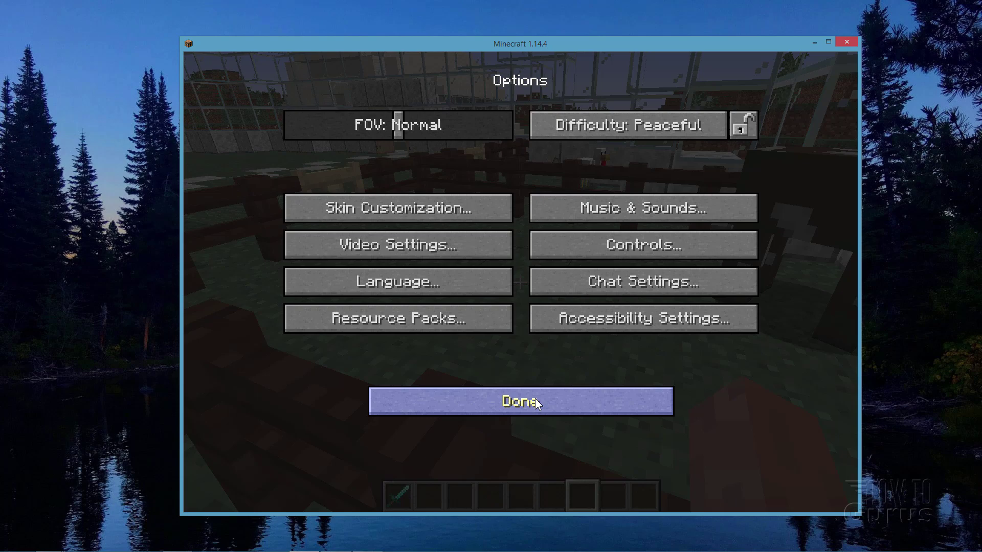
# Resume the game, hit a cow to hear its hurt sound, then pause
pyautogui.click(534, 400)
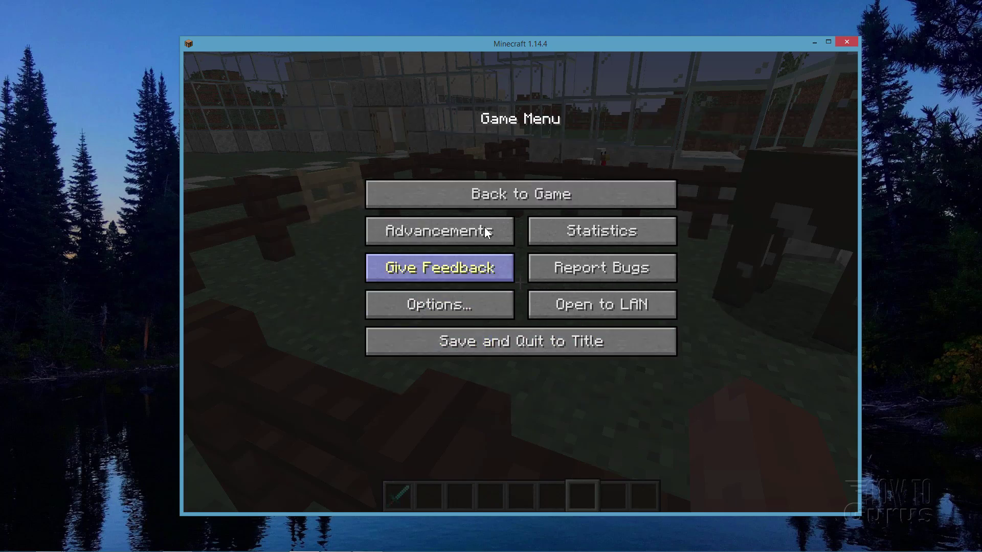
pyautogui.click(512, 196)
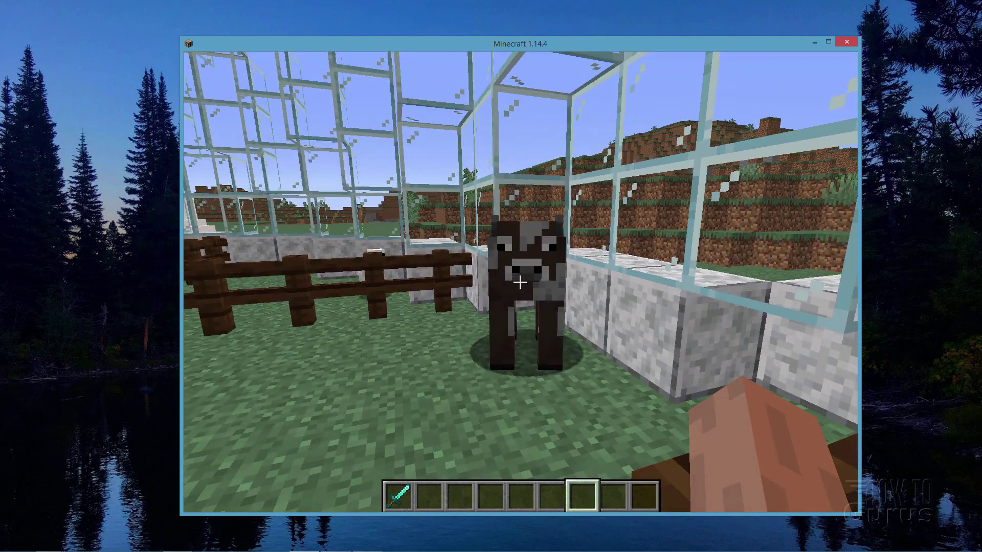
pyautogui.click(520, 282)
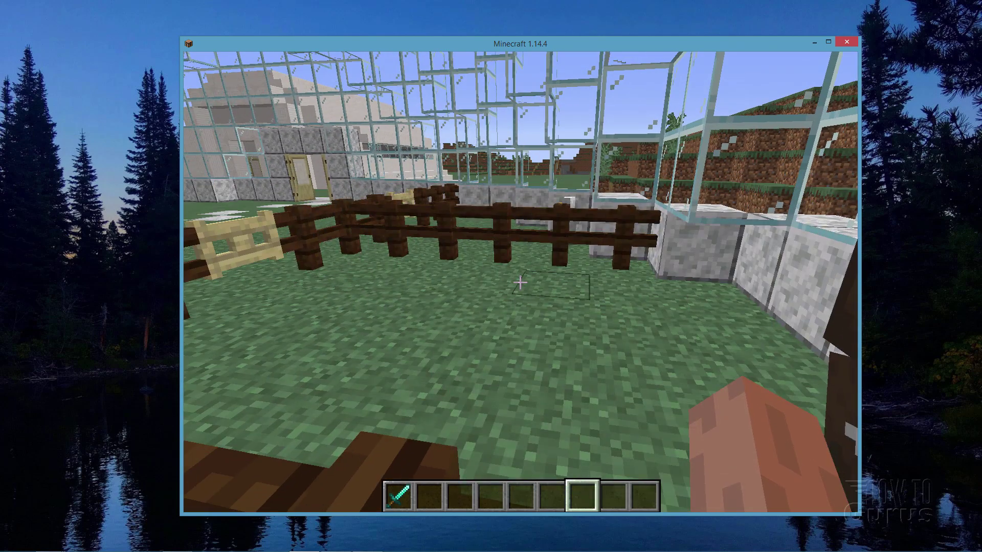
pyautogui.press('Escape')
# Move sounds2.zip back above Default, reload resources and resume play in the pen
pyautogui.click(483, 307)
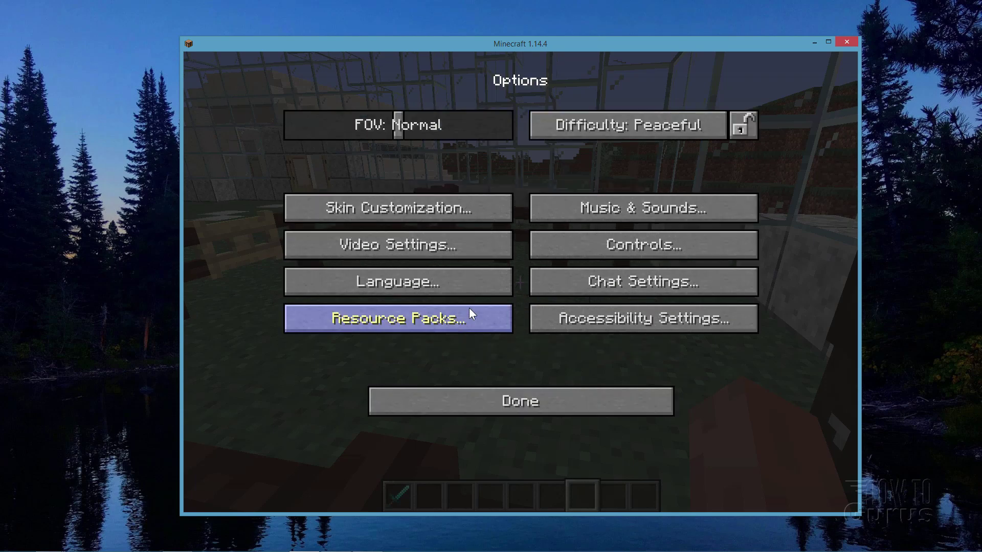
pyautogui.click(465, 310)
pyautogui.moveTo(611, 224)
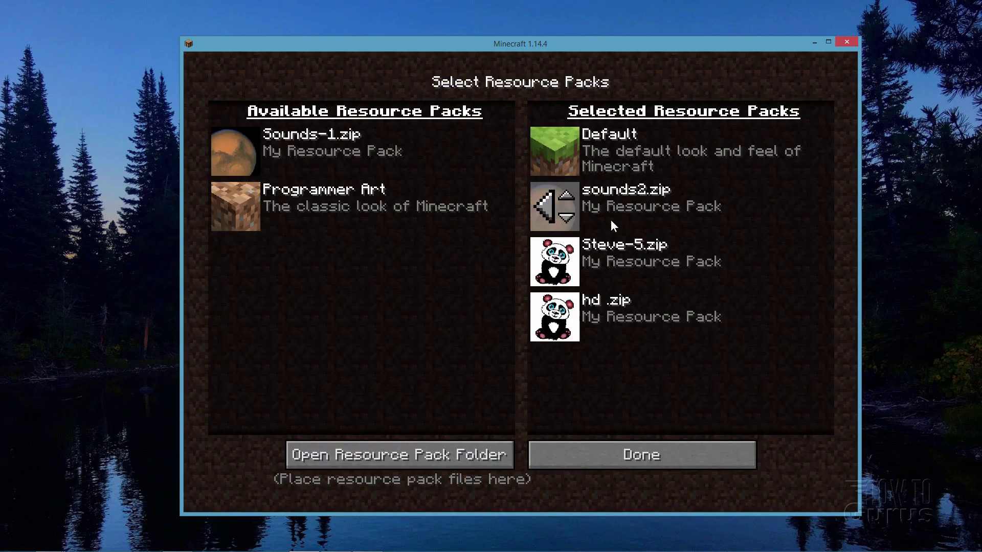
pyautogui.click(575, 193)
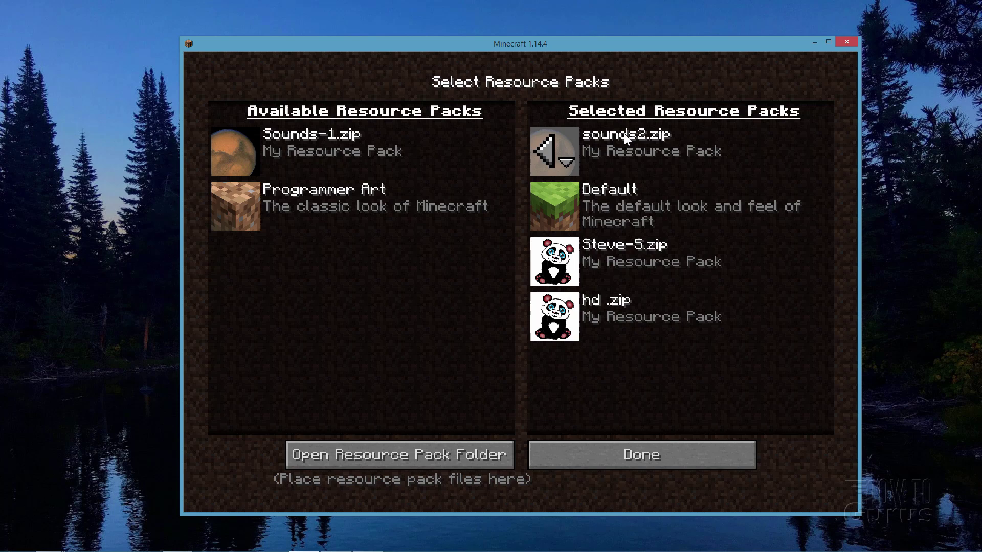
pyautogui.click(658, 458)
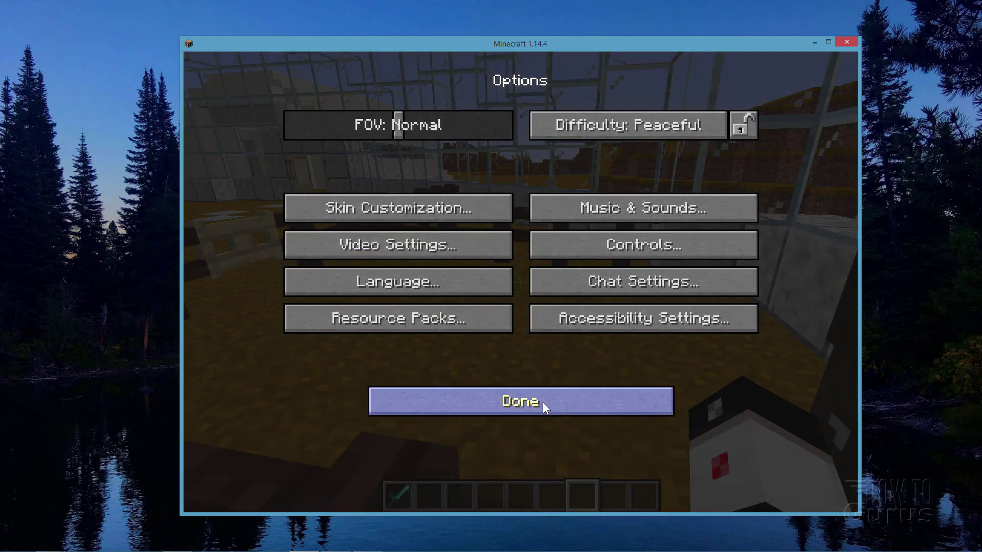
pyautogui.click(545, 408)
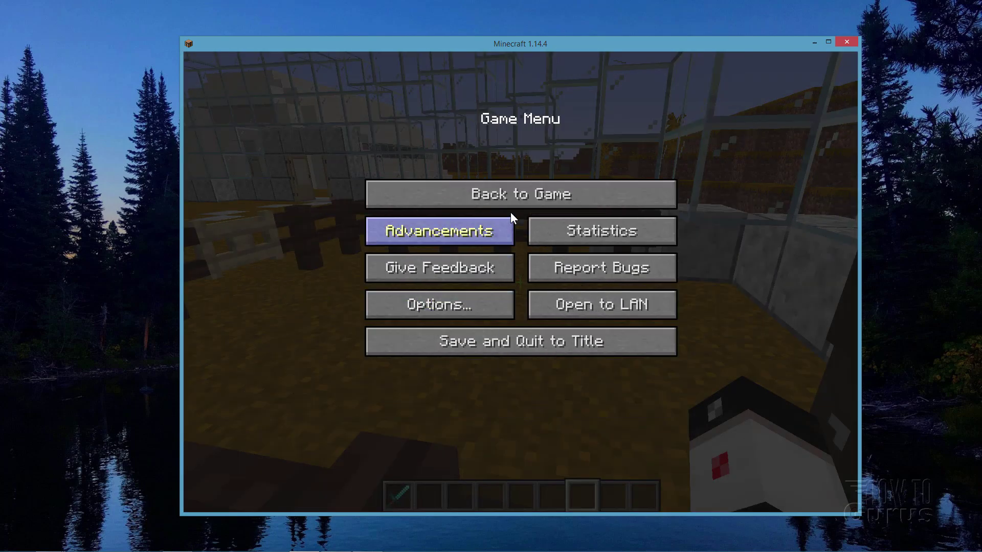
pyautogui.click(511, 195)
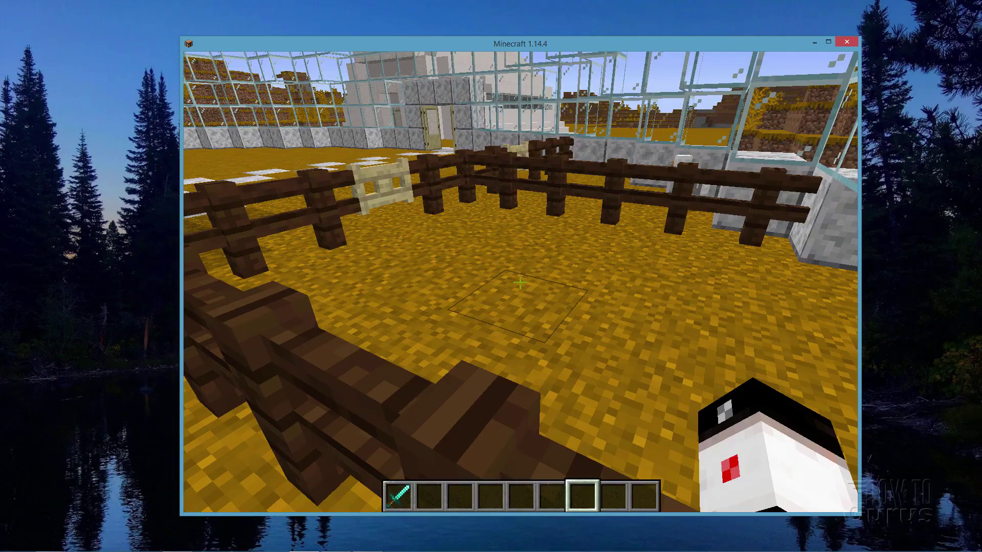